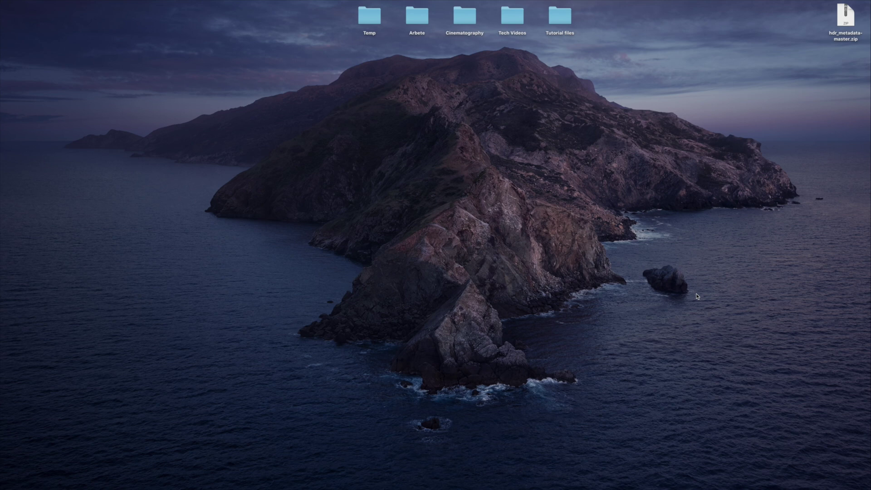
Step: Bring Safari's 'Upload HDR videos' YouTube Help page forward and scroll down and back through it
key(super+Tab)
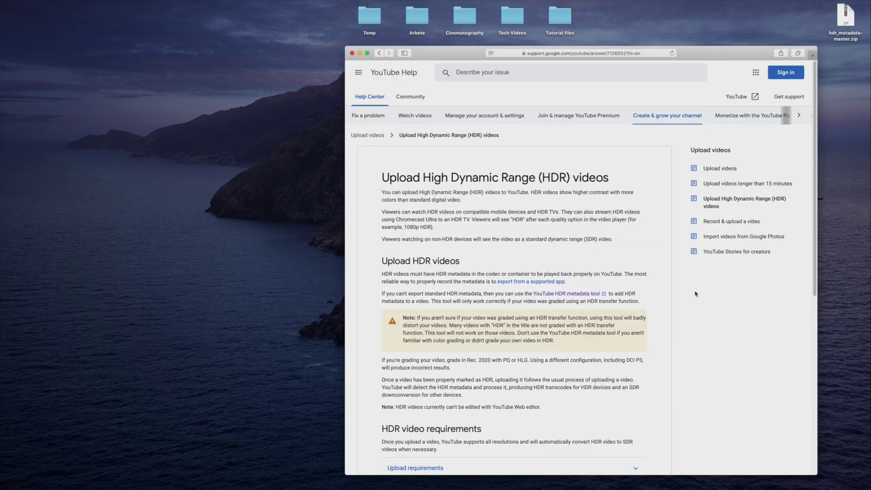
scroll(685, 296, down, 5)
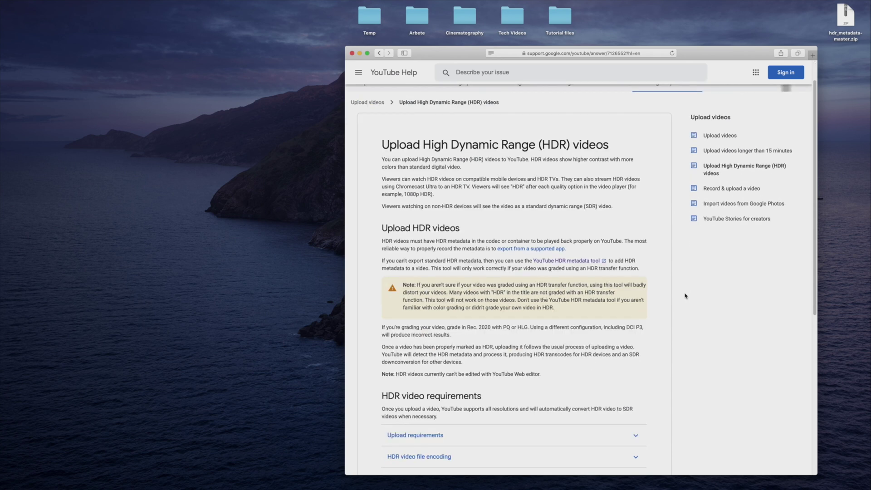
scroll(685, 296, down, 2)
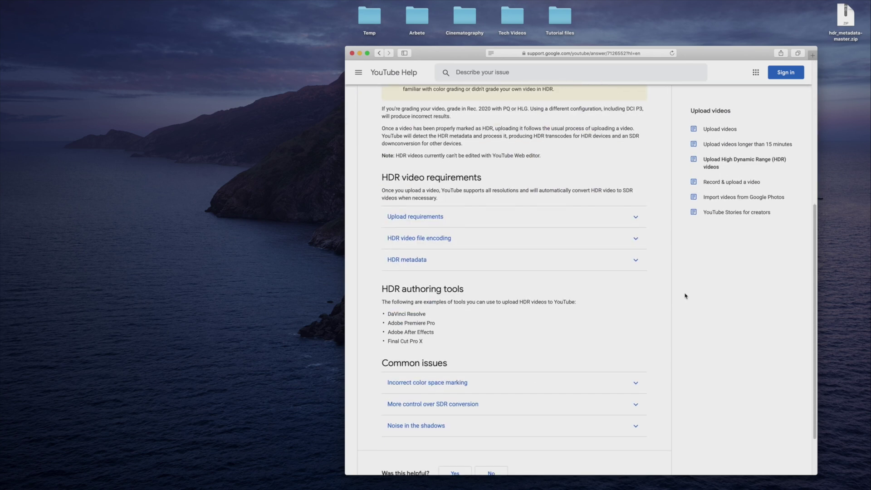
scroll(685, 296, up, 6)
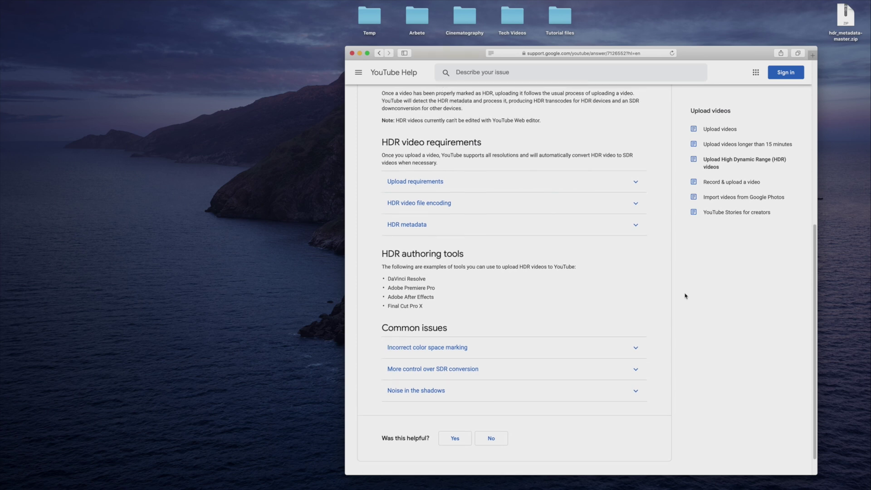
scroll(685, 296, up, 1)
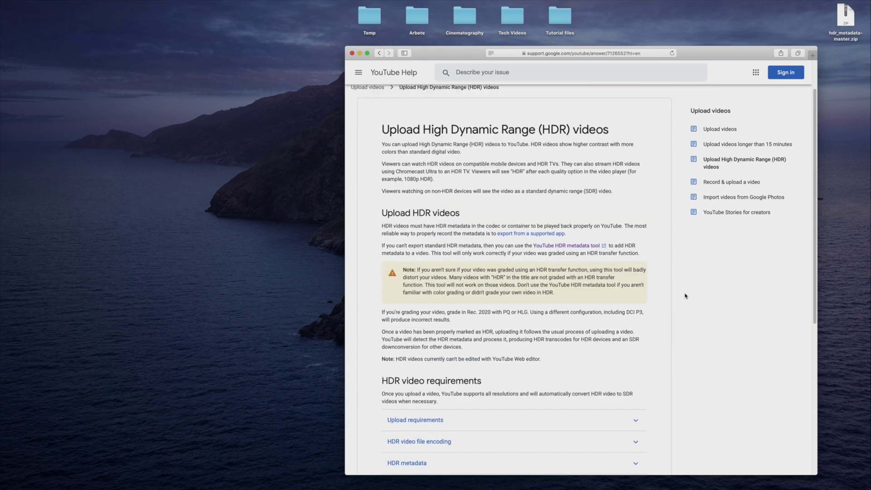
Step: Open the YouTubeHDR/hdr_metadata repository, skim its README, and show its HTTPS clone and ZIP download options
click(596, 247)
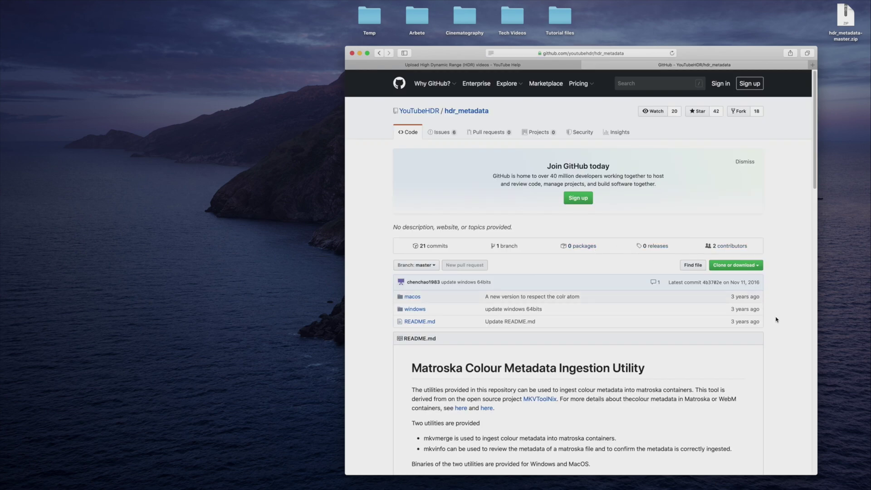
scroll(780, 319, down, 10)
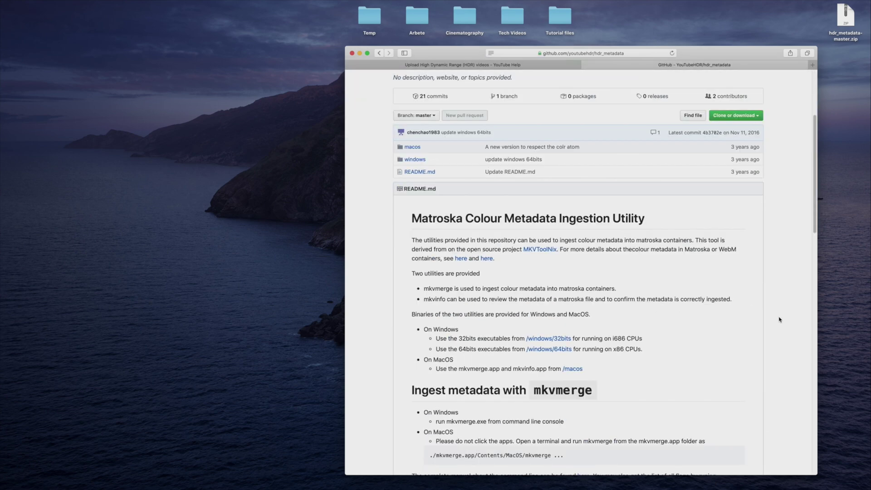
scroll(780, 319, down, 5)
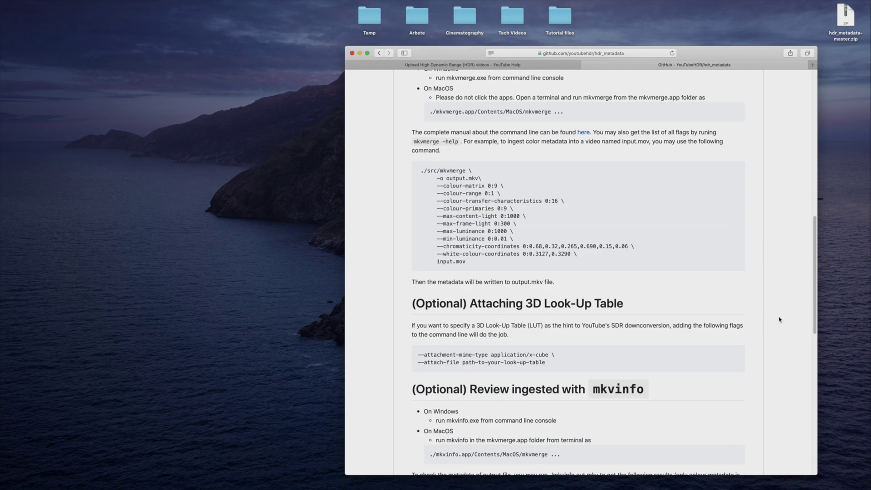
scroll(780, 319, up, 15)
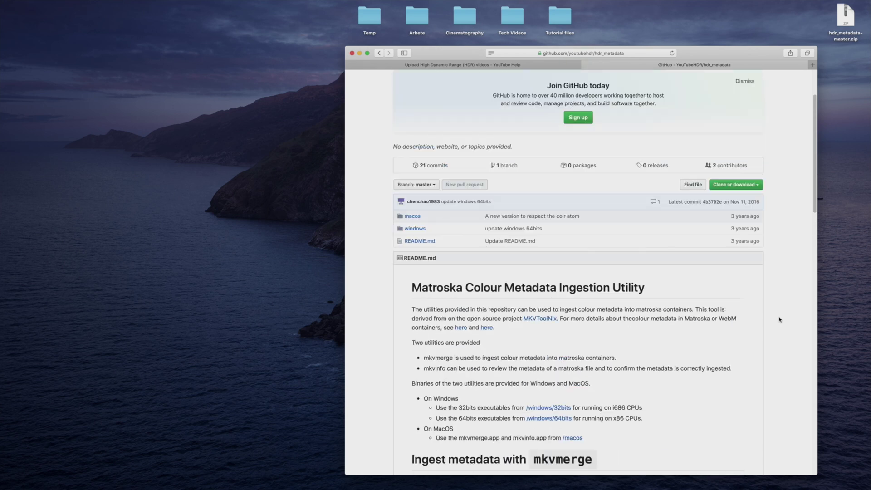
click(751, 267)
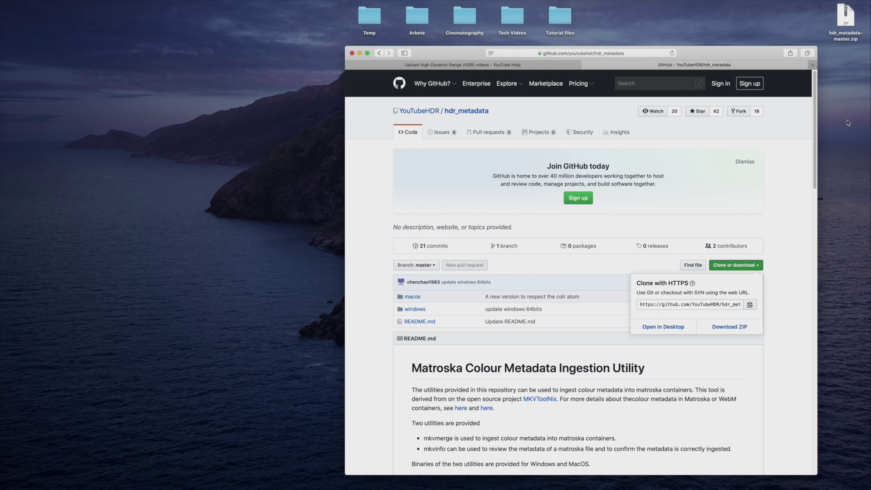
Step: Unzip hdr_metadata-master and open its macos folder
click(853, 95)
double_click(843, 30)
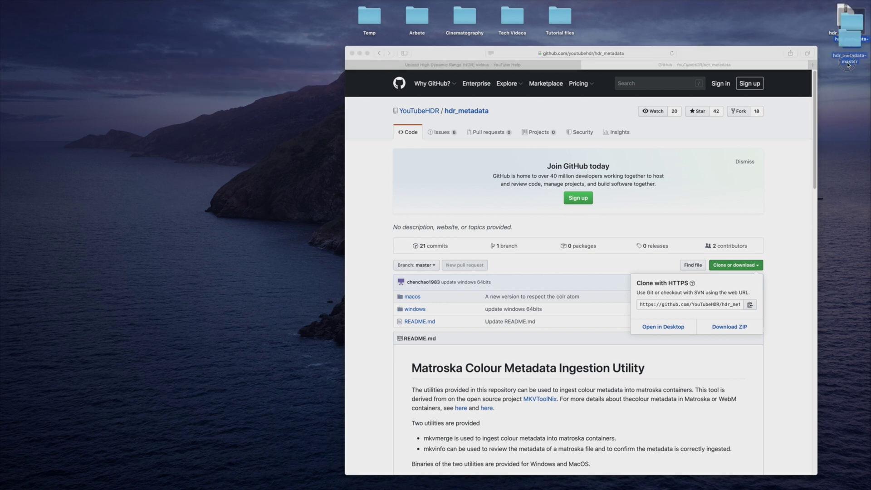
double_click(846, 59)
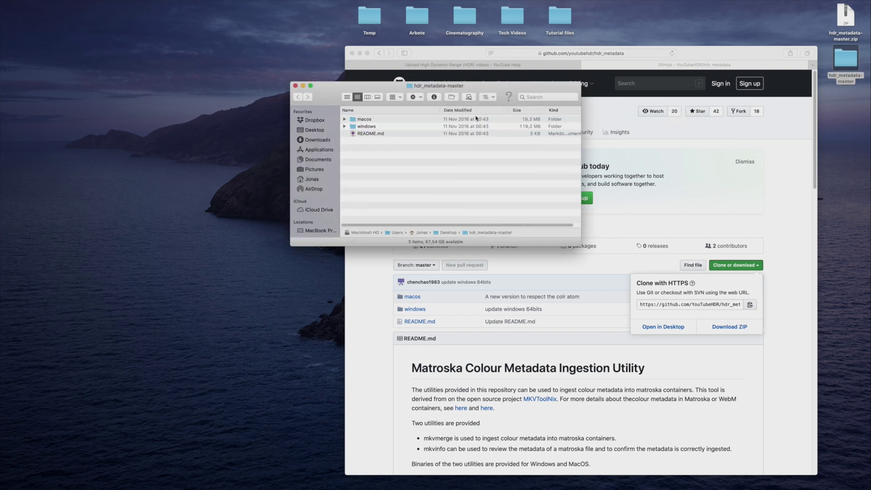
double_click(372, 121)
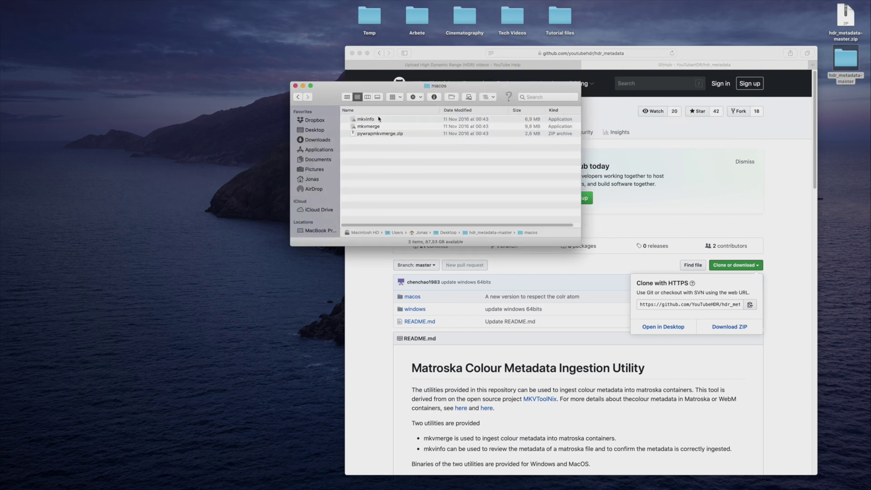
Step: Show the mkvmerge app's package contents and open its MacOS folder to the mkvmerge executable
click(388, 120)
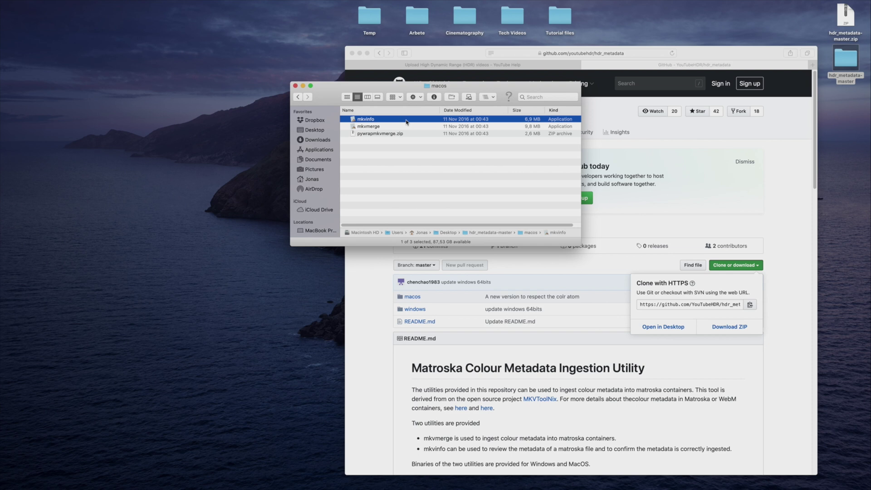
click(404, 128)
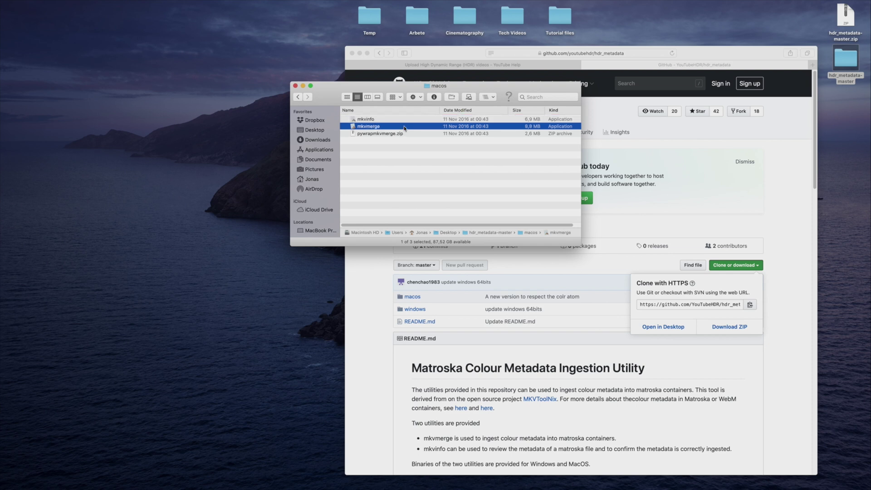
right_click(404, 128)
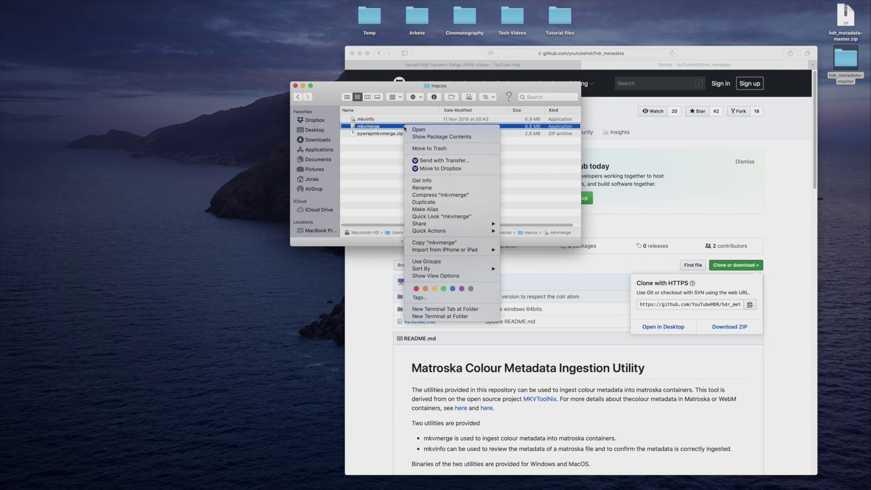
click(430, 136)
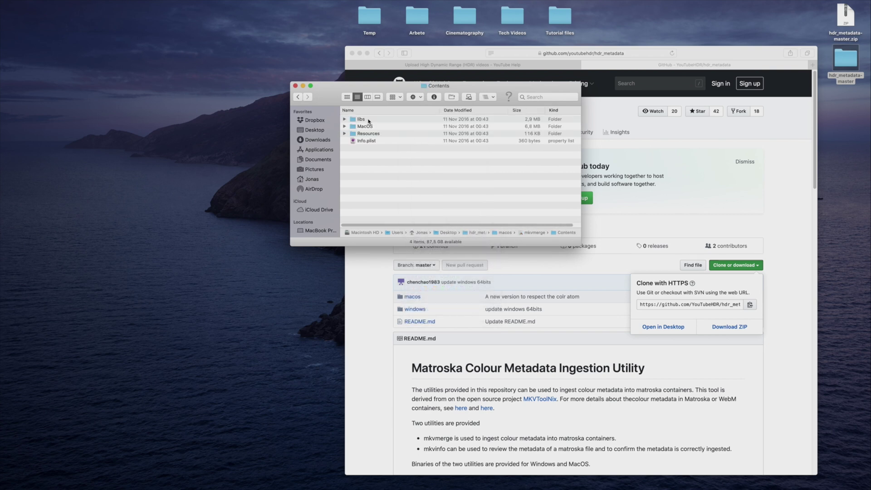
double_click(371, 126)
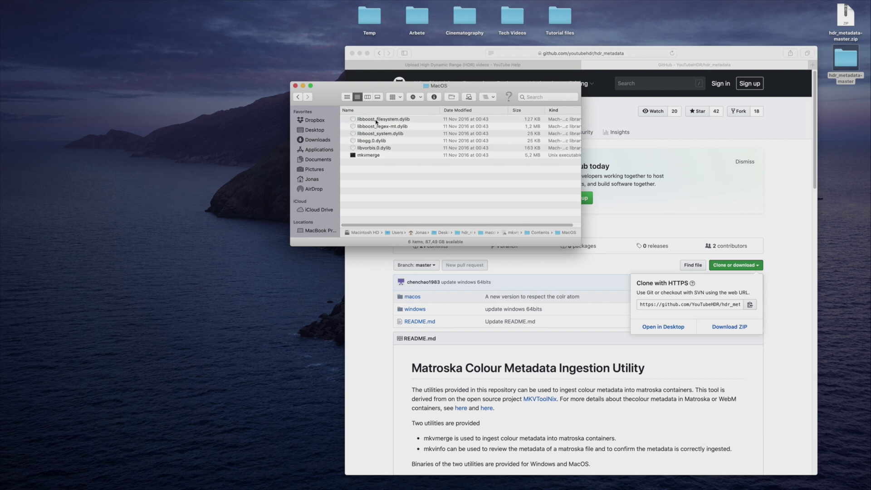
click(370, 156)
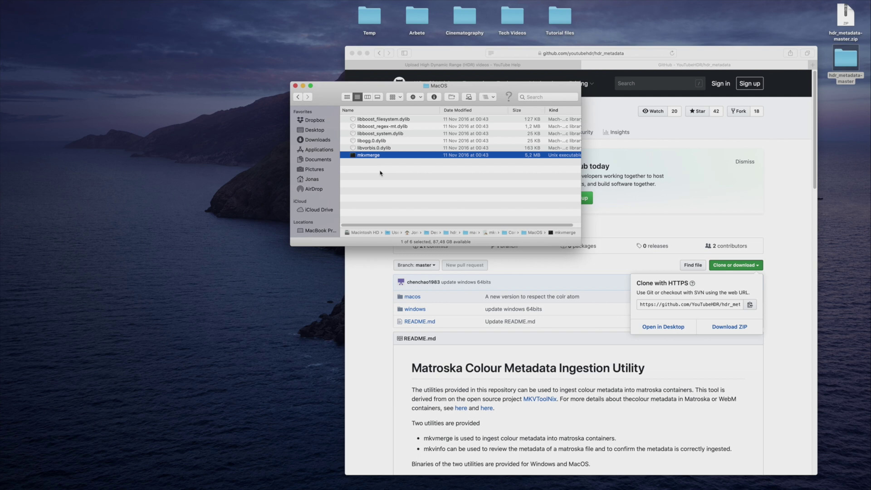
Step: Launch Terminal, drop the mkvmerge executable in to enter its full path, and close Finder
key(super+space)
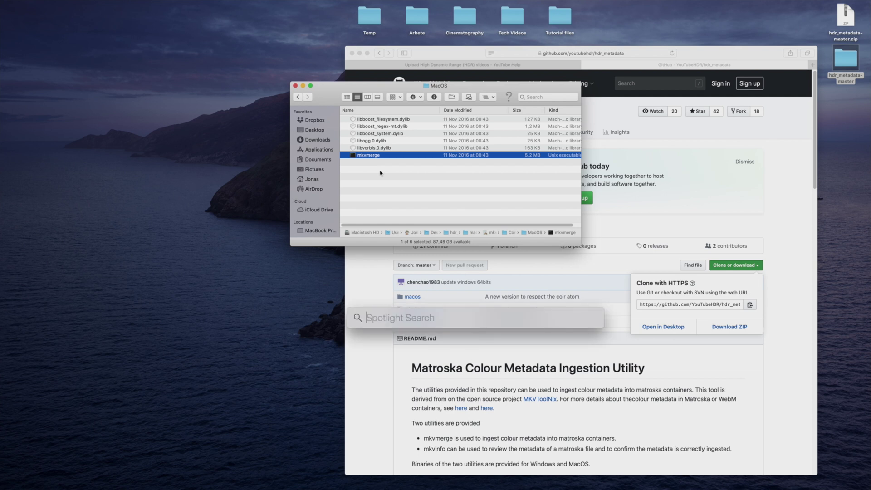
text(terminal)
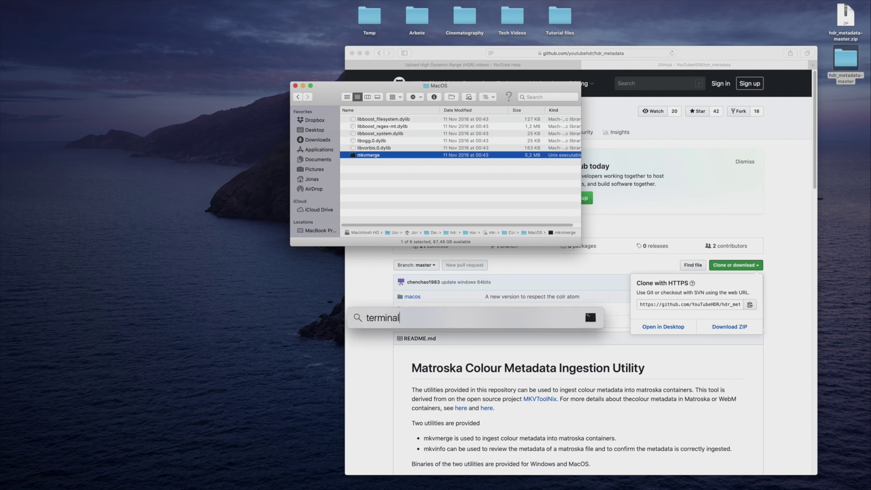
key(Return)
drag(375, 156, 162, 301)
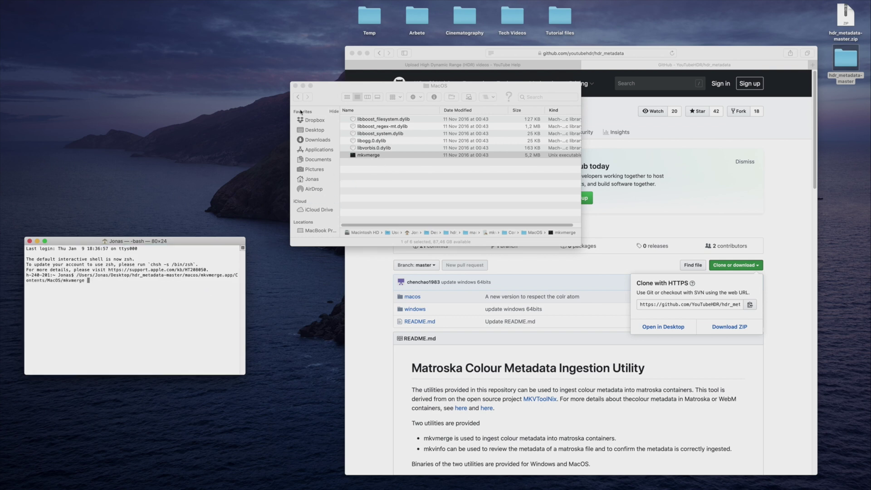
click(295, 86)
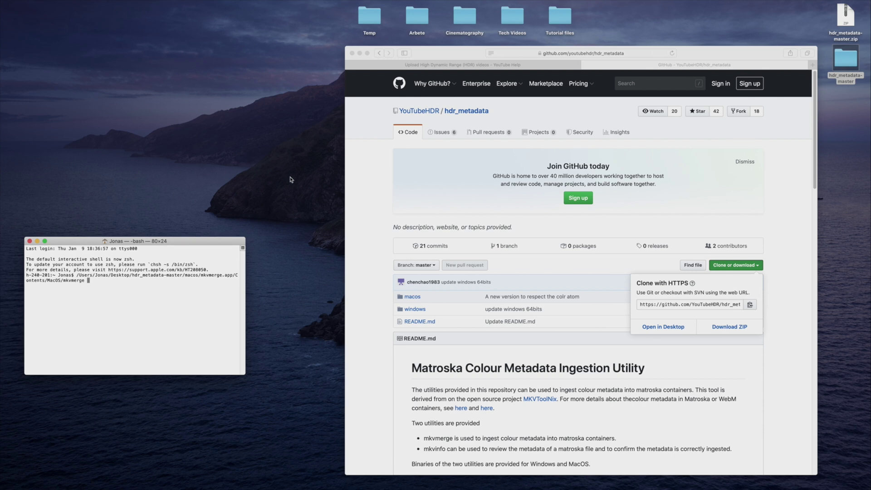
key(super+space)
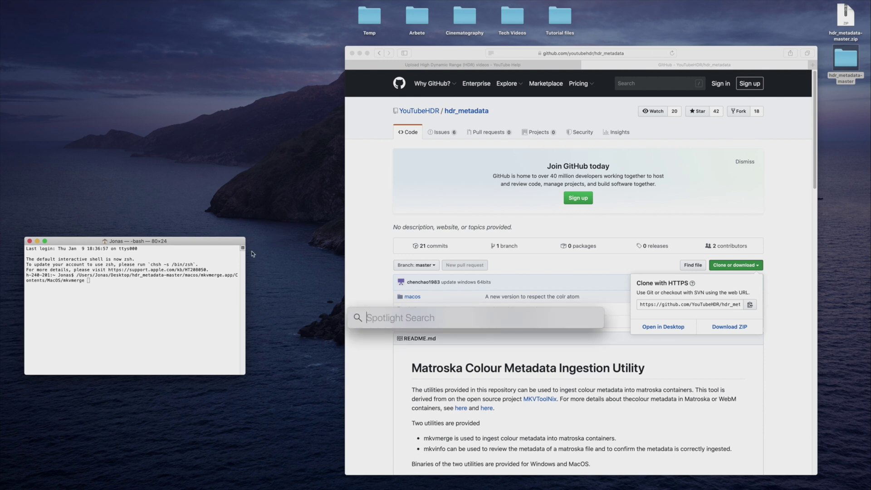
Step: Launch TextMate and select the example mkvmerge command block on the GitHub page
text(text)
key(Return)
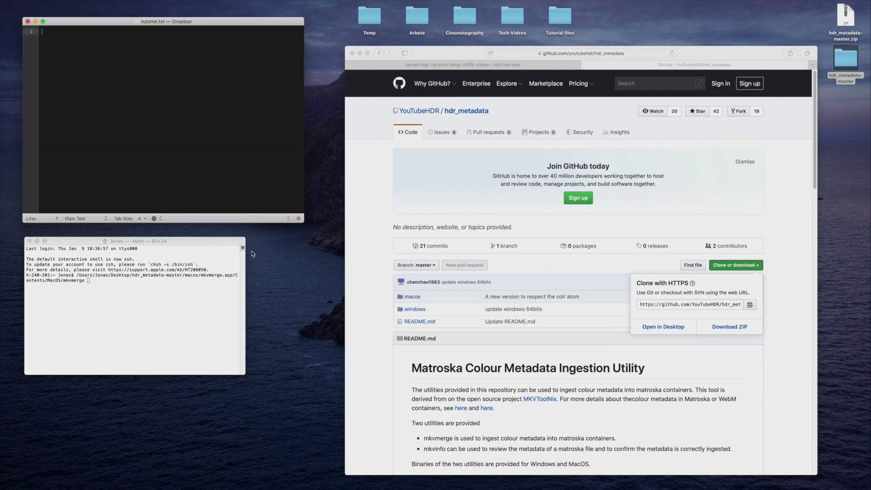
click(774, 352)
scroll(773, 352, down, 10)
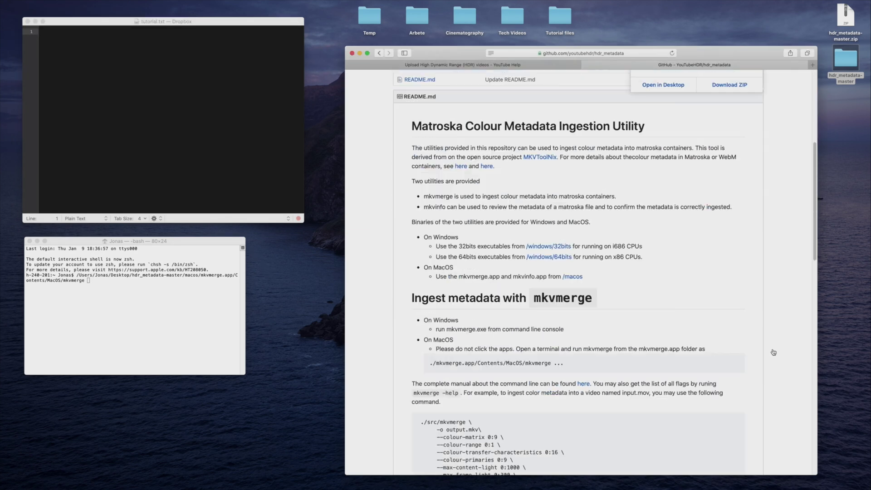
scroll(773, 352, down, 2)
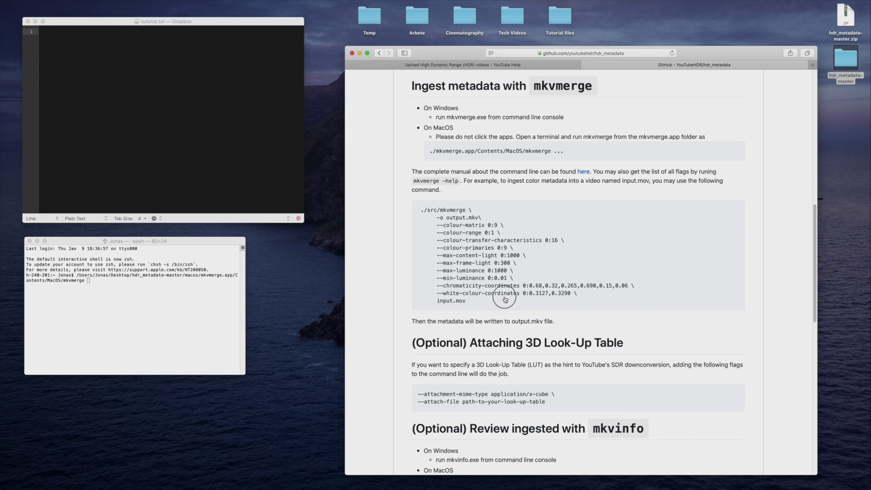
drag(420, 207, 497, 309)
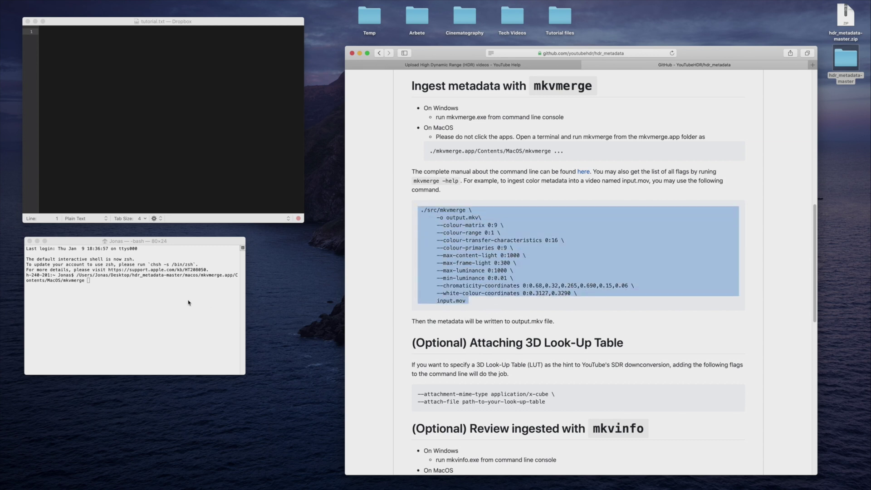
Step: Put the mkvmerge executable path on line 1 of tutorial.txt ending with ' \', then clear the Terminal prompt
click(60, 278)
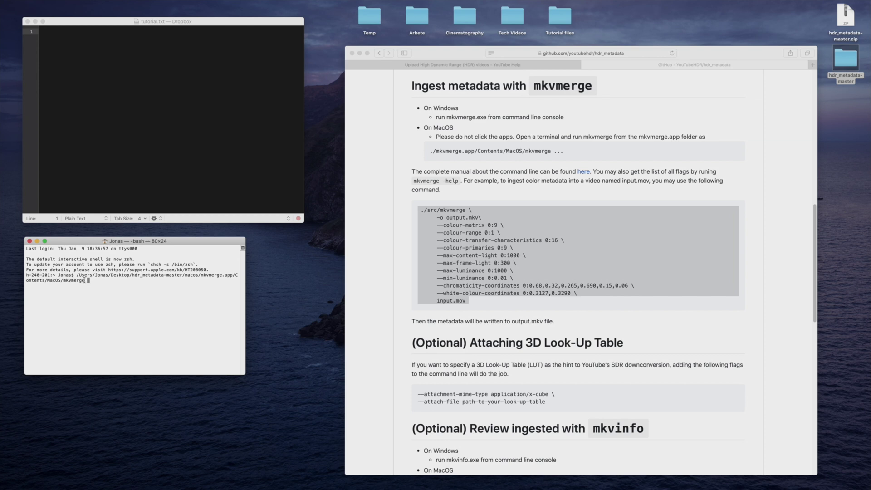
drag(84, 280, 76, 275)
key(super+c)
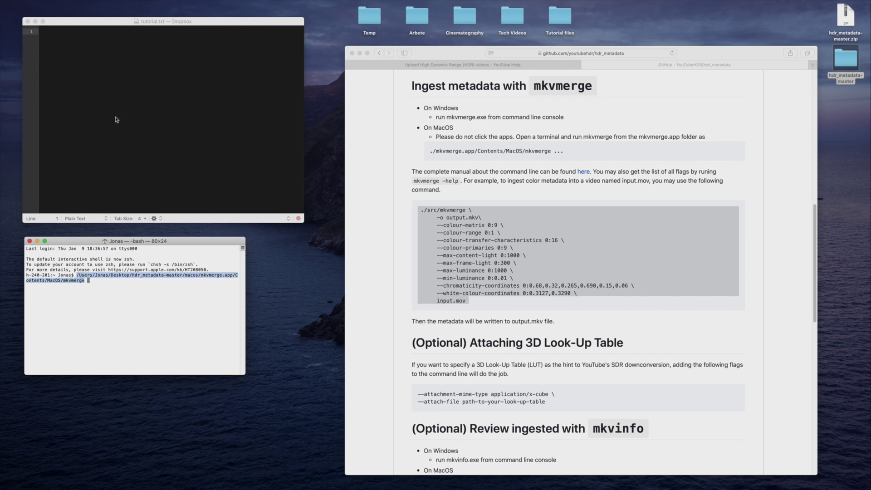
click(125, 69)
key(super+v)
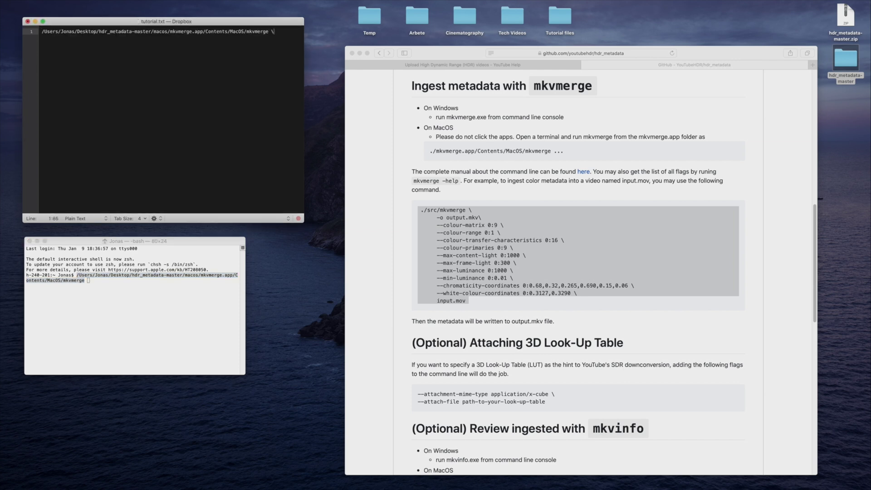
text(\)
key(Return)
click(125, 267)
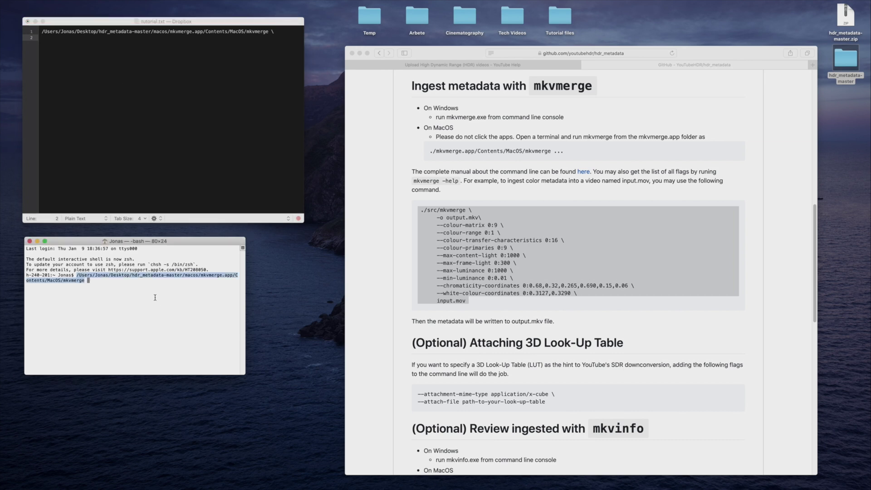
key(ctrl+u)
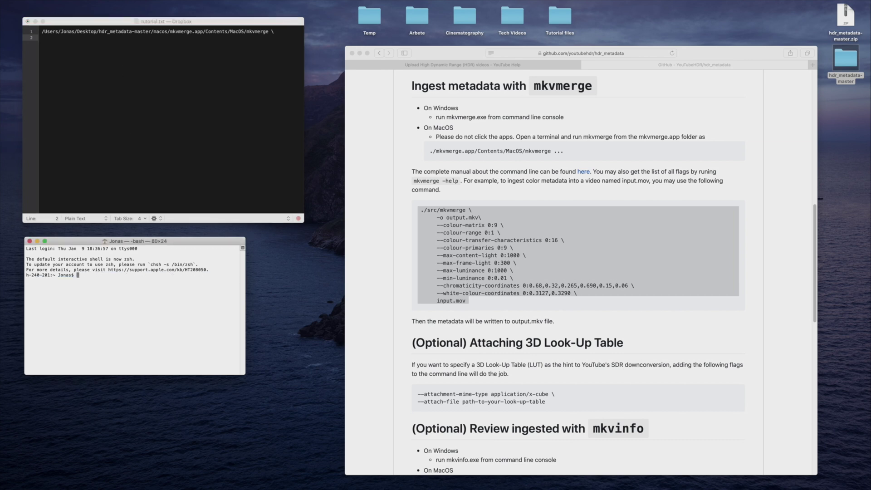
Step: Add the line '-o untitled.mkv \' as line 2 of tutorial.txt
click(174, 184)
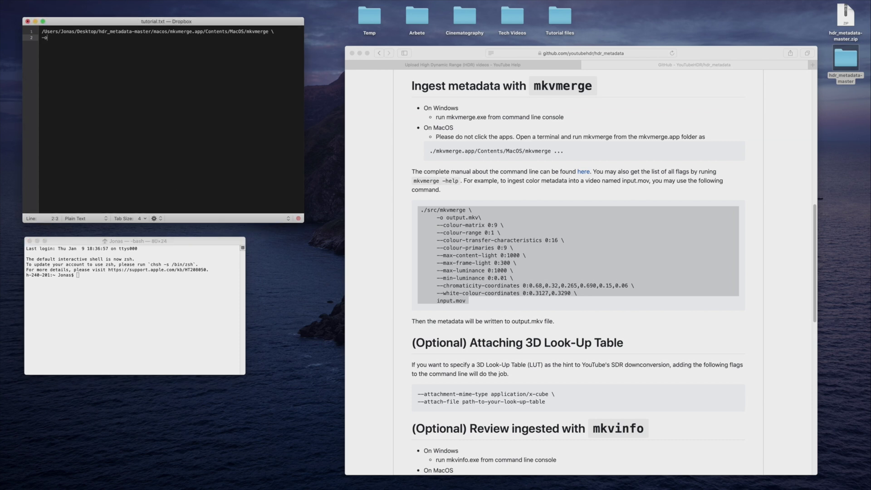
text(ubn)
key(BackSpace)
text(ntitled.mk)
text(v \)
key(Return)
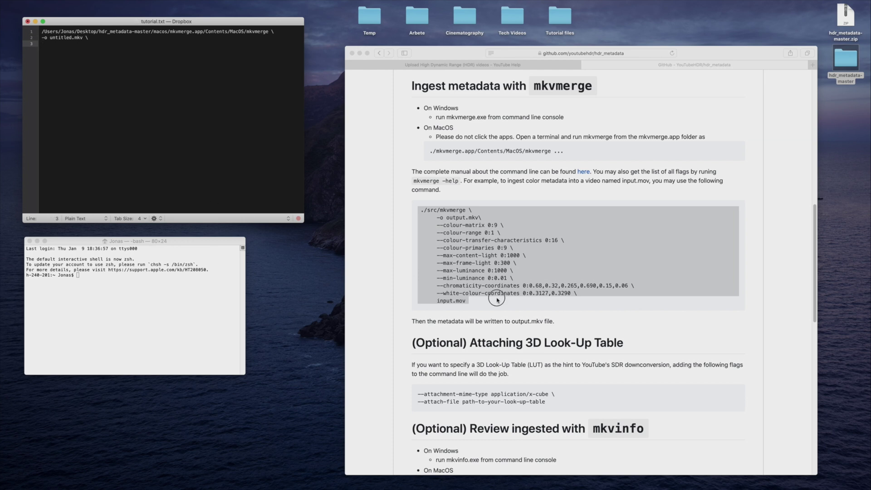
click(498, 300)
click(505, 301)
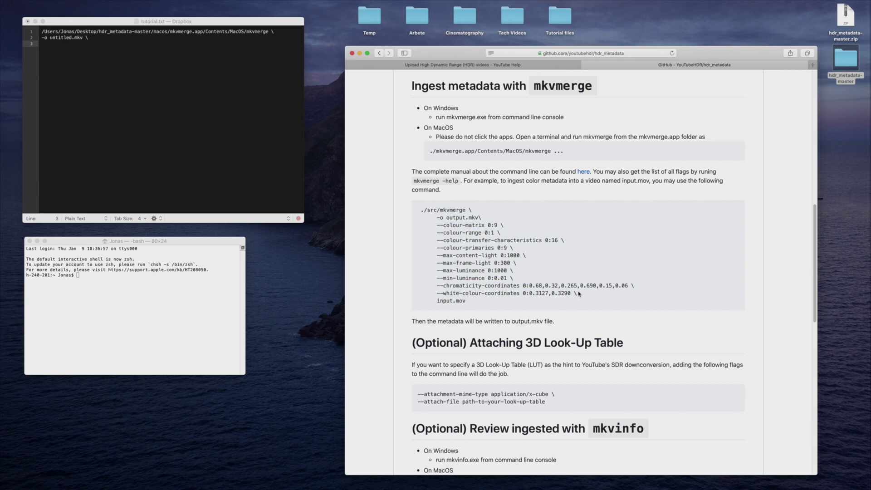
Step: Paste the ten colour-metadata flag lines from the GitHub example into tutorial.txt at line 3
drag(578, 294, 402, 226)
key(super+c)
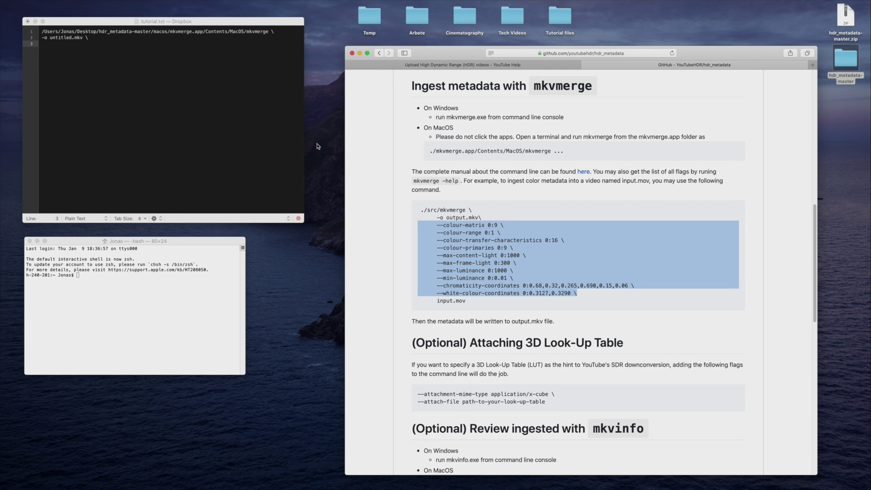
click(235, 113)
key(super+v)
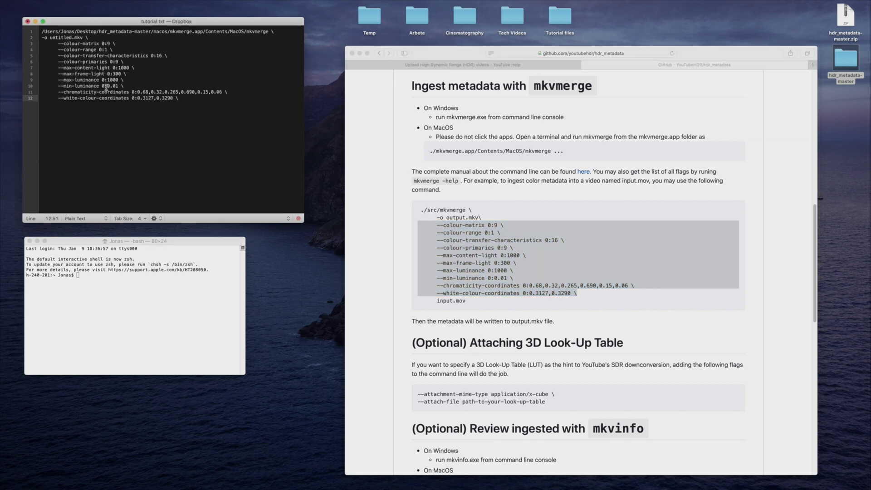
Step: Remove the indentation before --colour-matrix and --colour-range, then open the full mkvmerge manual
drag(58, 44, 35, 52)
key(BackSpace)
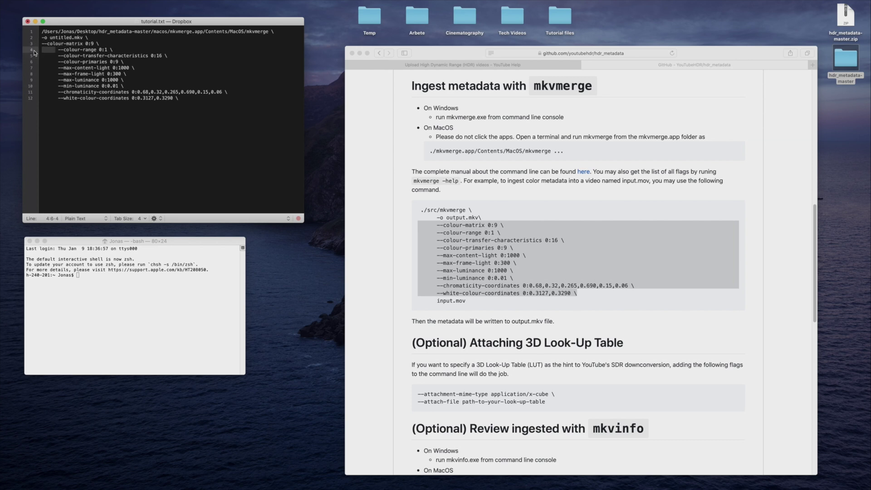
key(BackSpace)
click(664, 198)
click(584, 172)
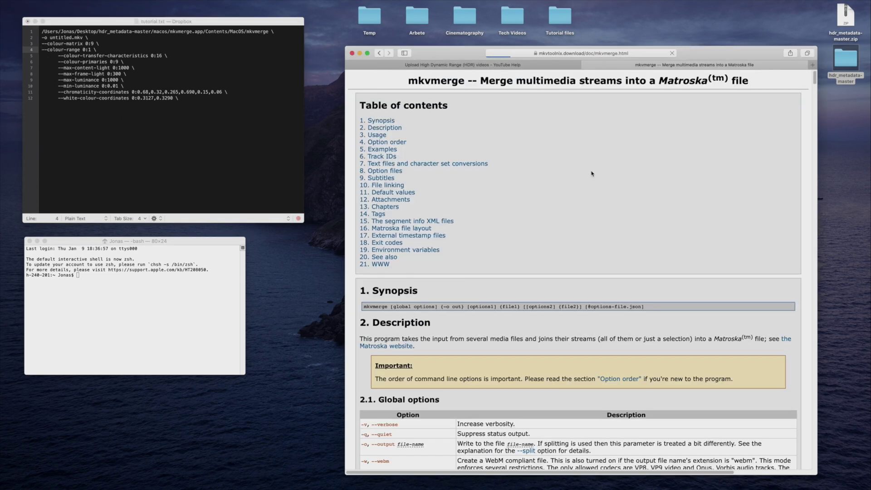
Step: Look up the --colour-transfer-characteristics values in the manual's video track options
click(380, 135)
scroll(458, 242, up, 15)
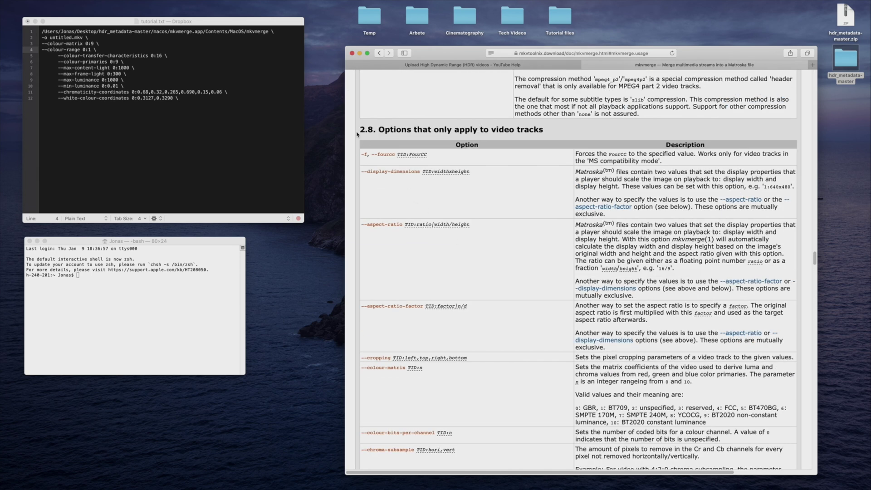
drag(358, 134, 550, 131)
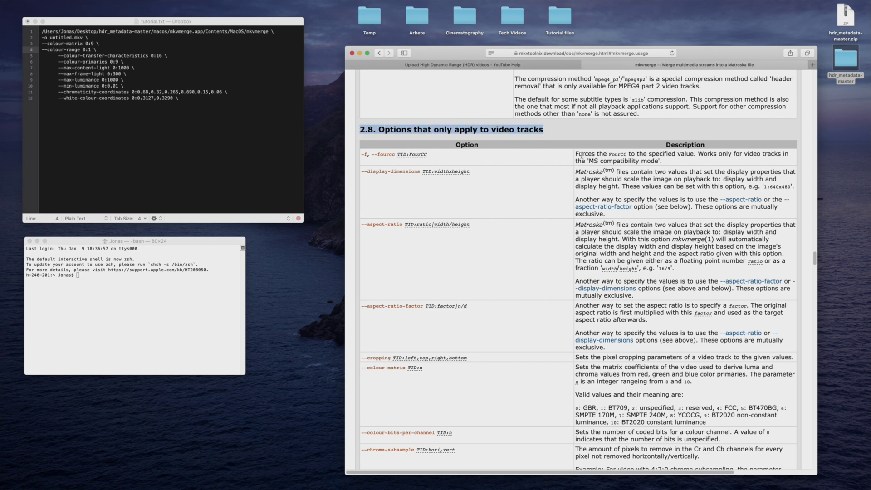
scroll(556, 247, down, 5)
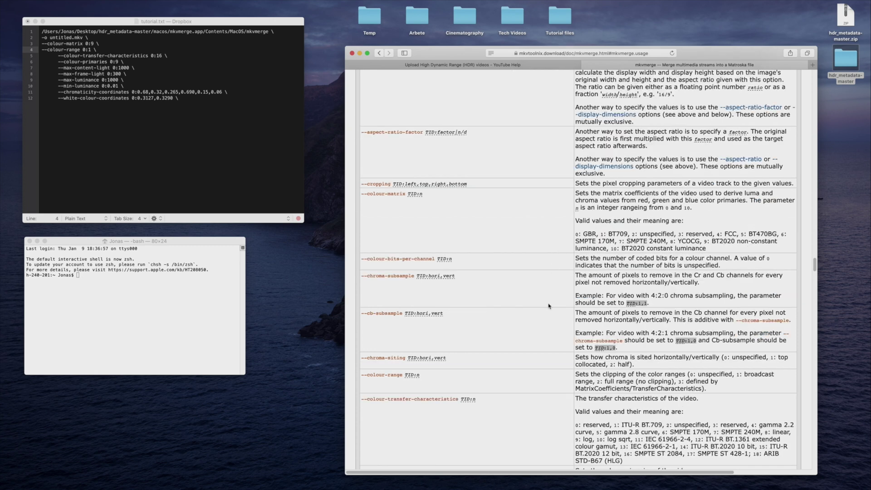
scroll(549, 307, down, 2)
scroll(555, 304, down, 1)
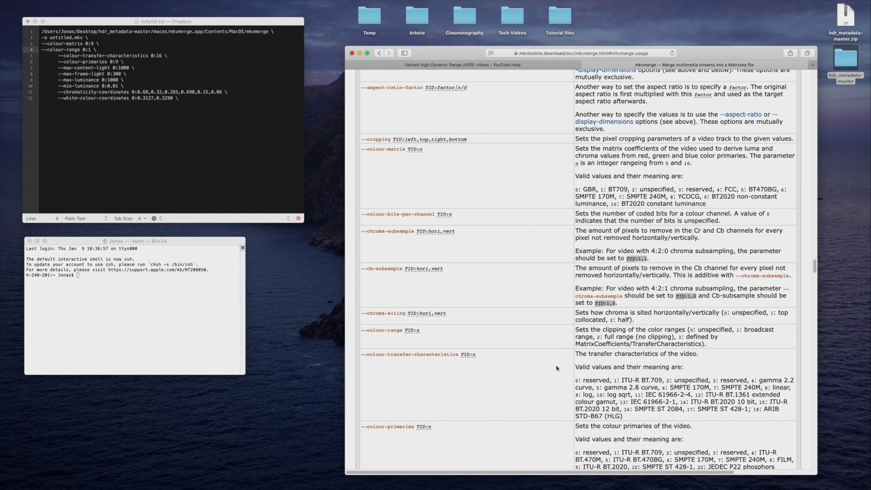
drag(570, 357, 687, 410)
click(637, 409)
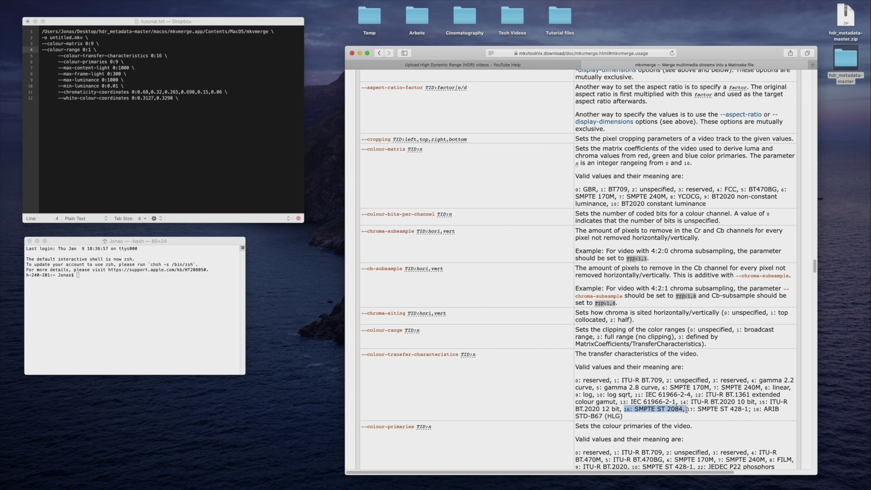
Step: Unindent --colour-transfer-characteristics and change --colour-primaries from 0:9 to 0:1 (BT.709)
click(57, 59)
click(58, 57)
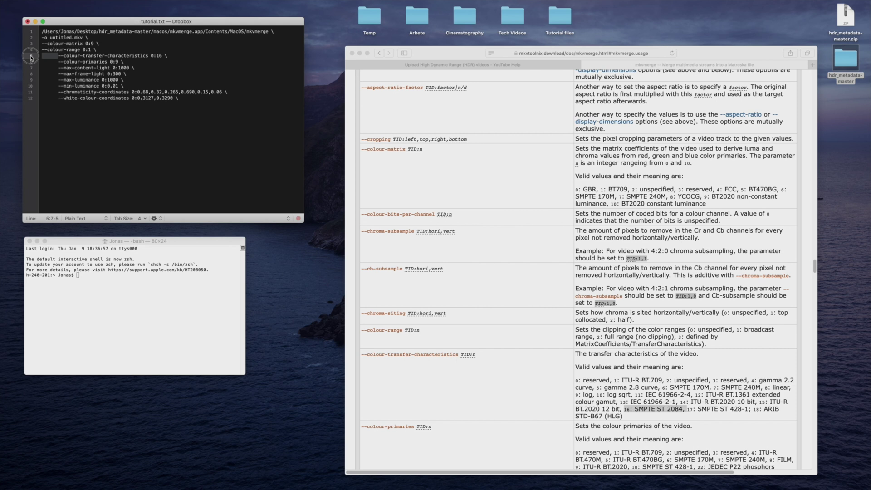
key(BackSpace)
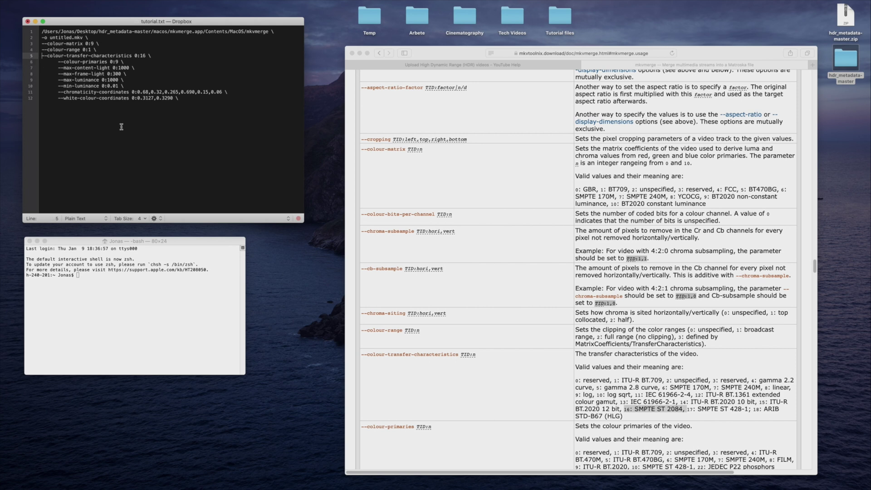
drag(109, 62, 123, 63)
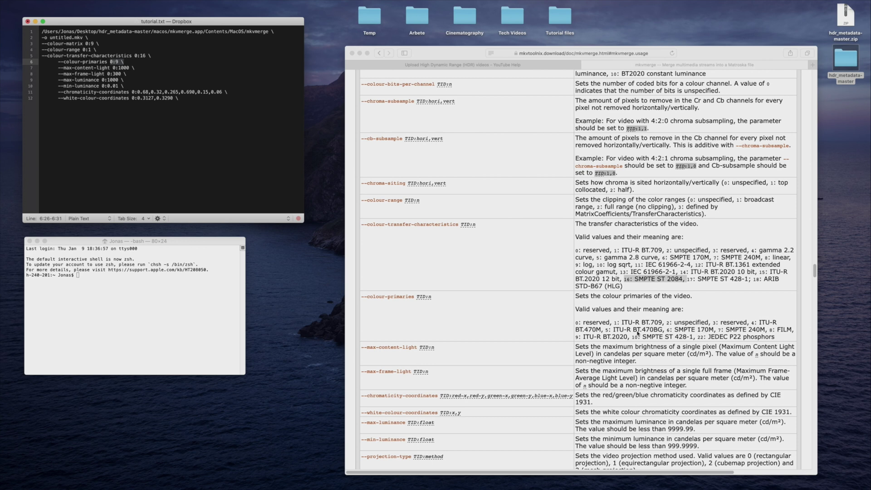
click(625, 336)
drag(628, 336, 662, 322)
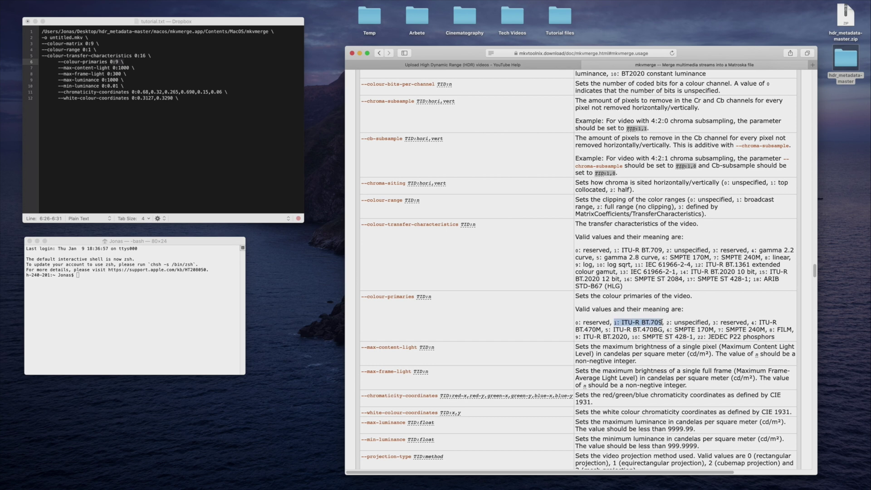
click(118, 62)
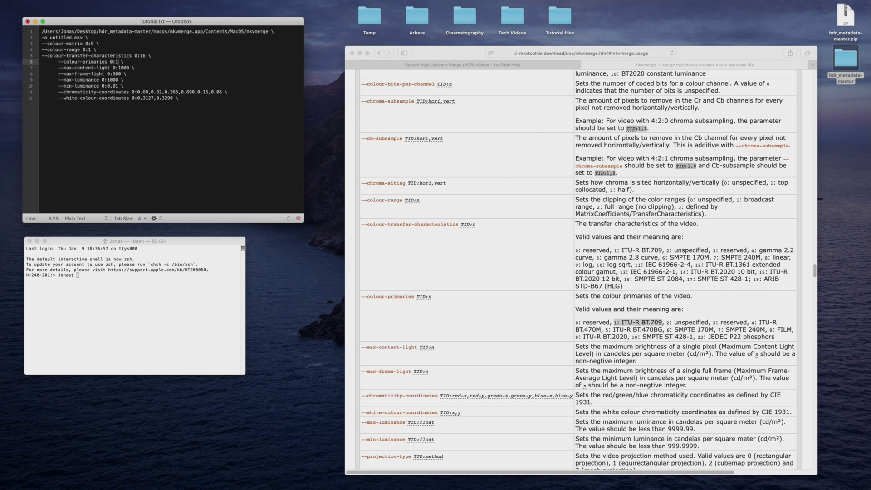
drag(58, 62, 20, 62)
Step: Remove the indentation before --colour-primaries, --max-content-light and --max-frame-light
key(BackSpace)
drag(129, 74, 45, 67)
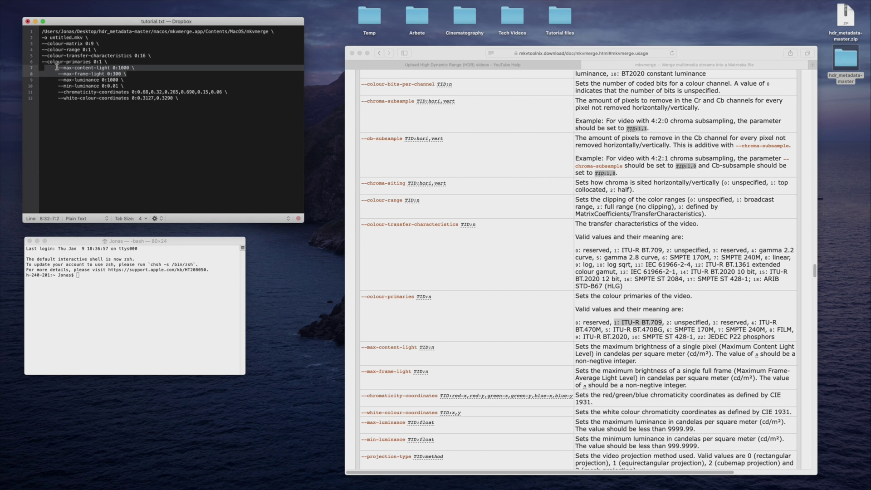
click(57, 68)
drag(58, 67, 39, 75)
key(BackSpace)
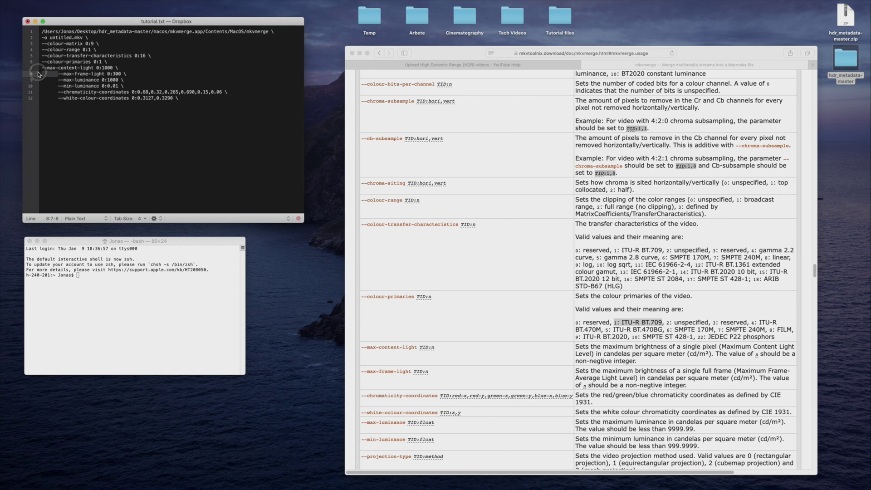
key(BackSpace)
Step: Open Tutorial files and Quick Look Untitled.mov.txt to read its MaxFALL measurements
double_click(560, 19)
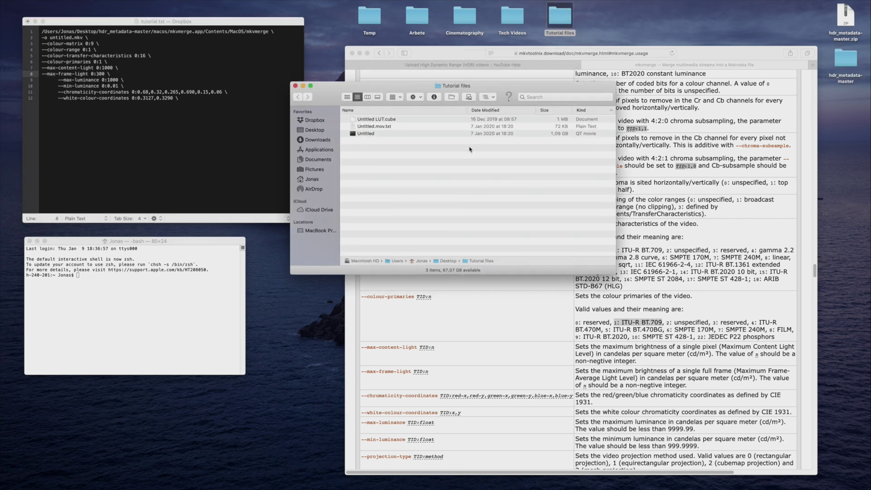
click(388, 122)
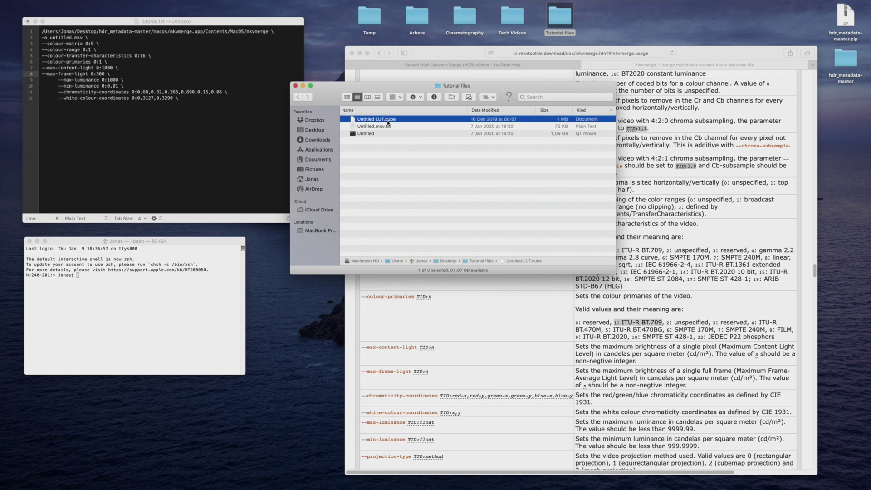
click(388, 127)
key(space)
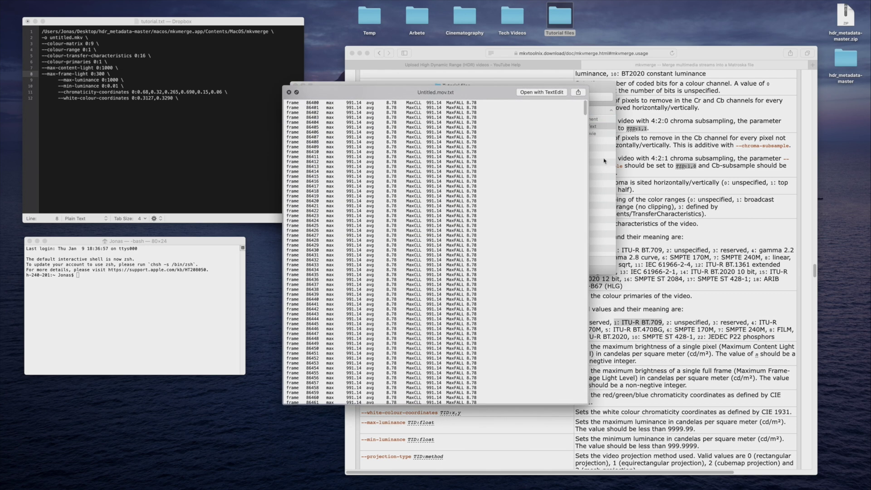
drag(587, 113, 573, 410)
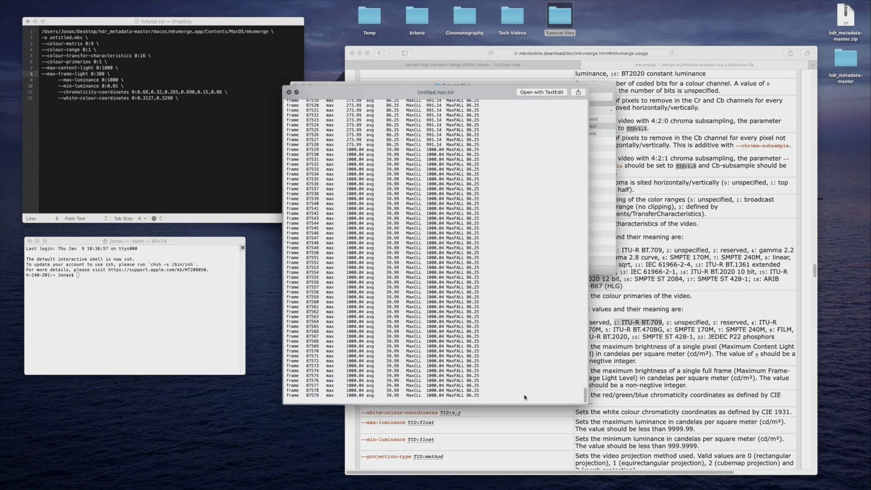
key(space)
Step: Change --max-frame-light from 0:300 to 0:86 in tutorial.txt
click(115, 72)
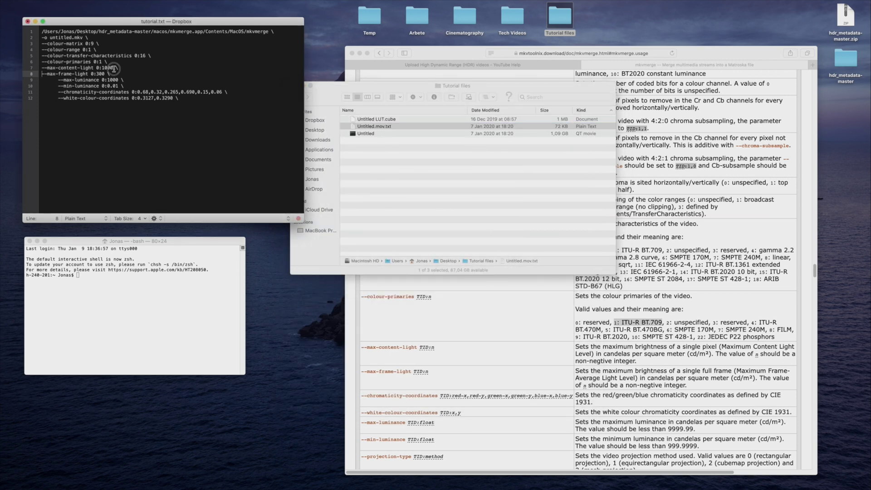
click(106, 73)
key(BackSpace)
key(BackSpace)
key(BackSpace)
text(86)
Step: Delete lines 9–12: --max-luminance, --min-luminance, --chromaticity-coordinates and --white-colour-coordinates
mouse_move(31, 98)
mouse_down()
mouse_move(31, 74)
mouse_move(32, 82)
mouse_up()
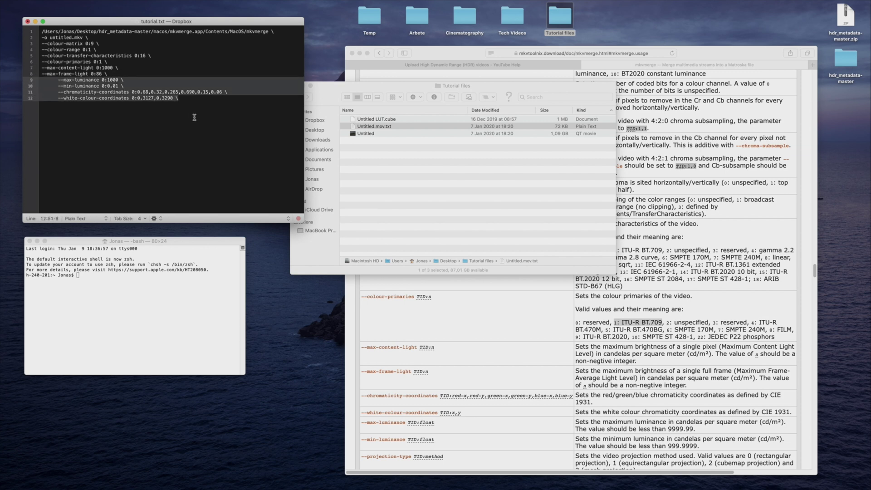
click(125, 80)
drag(124, 81, 101, 86)
drag(228, 92, 133, 93)
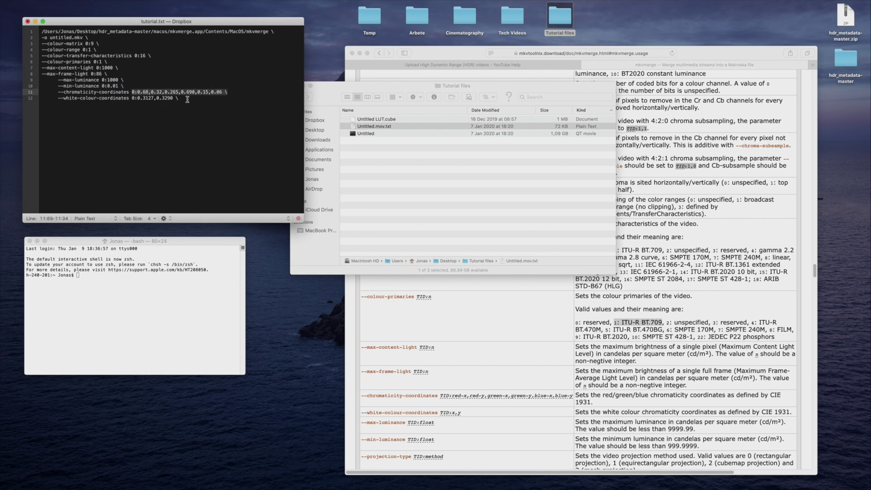
drag(187, 99, 127, 98)
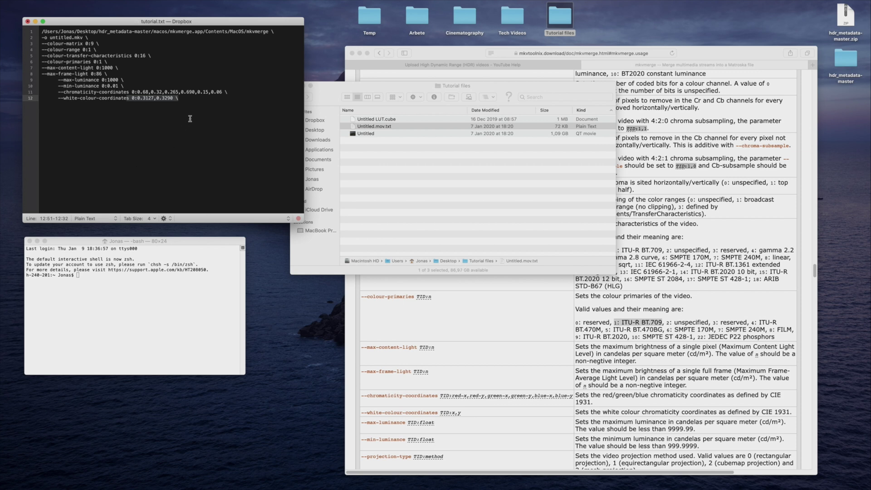
drag(192, 98, 32, 80)
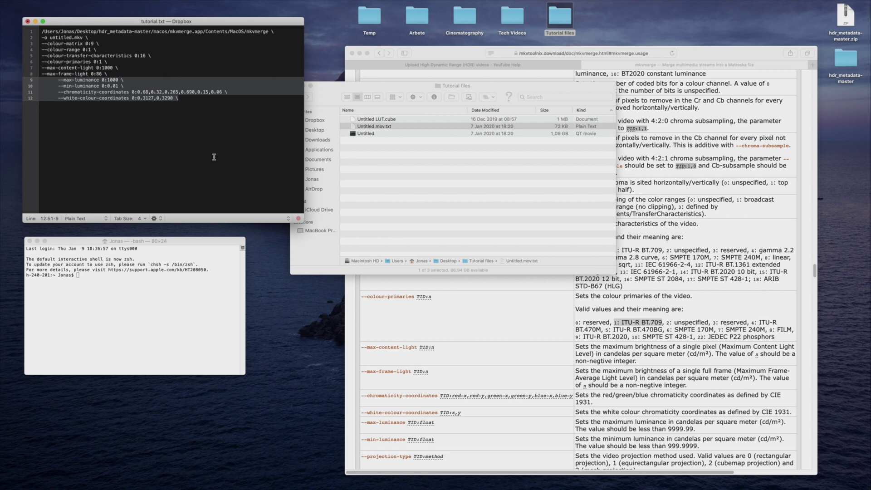
key(BackSpace)
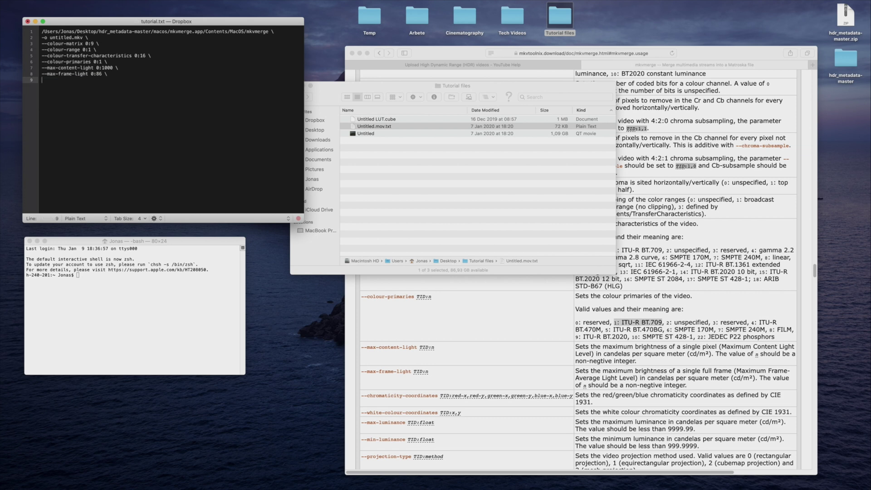
Step: Append the --attachment-mime-type application/x-cube and --attach-file LUT lines from the GitHub guide to tutorial.txt
click(389, 60)
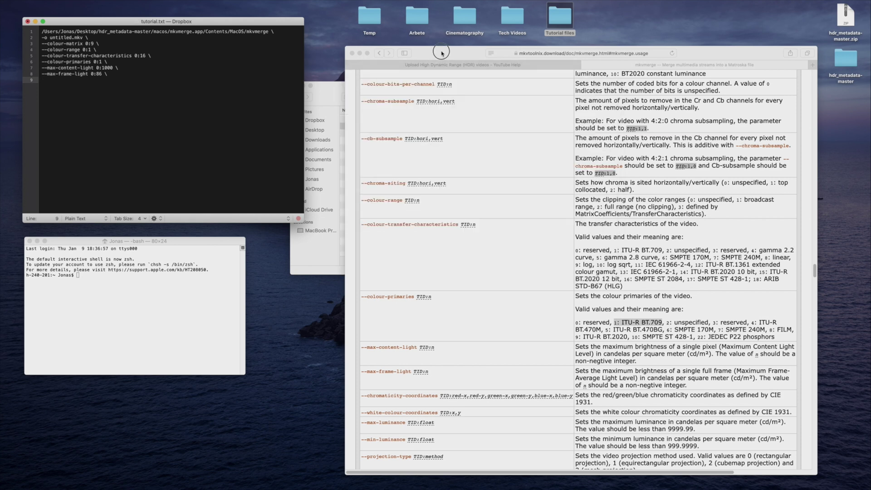
click(388, 54)
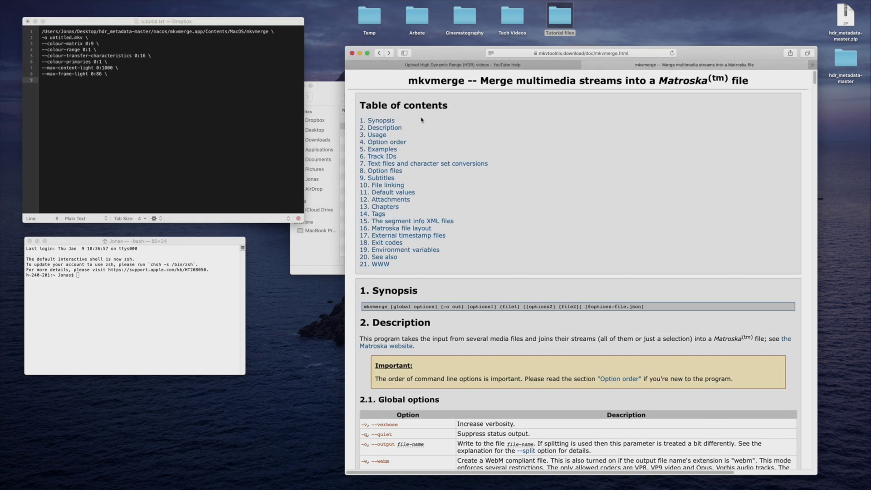
click(379, 53)
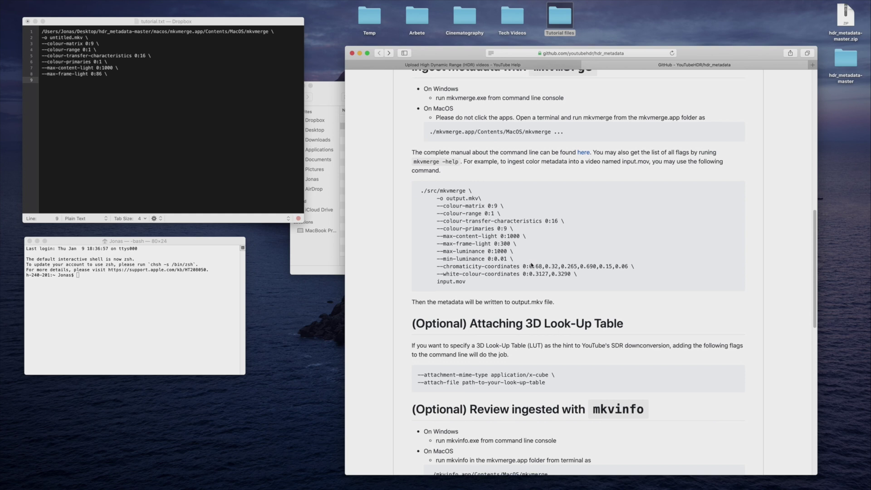
scroll(532, 265, down, 3)
drag(546, 290, 415, 280)
key(super+c)
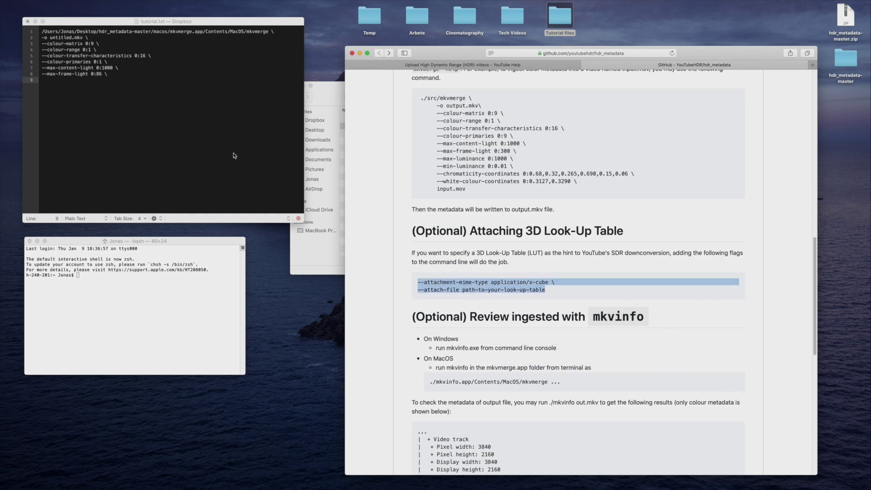
click(204, 121)
key(super+v)
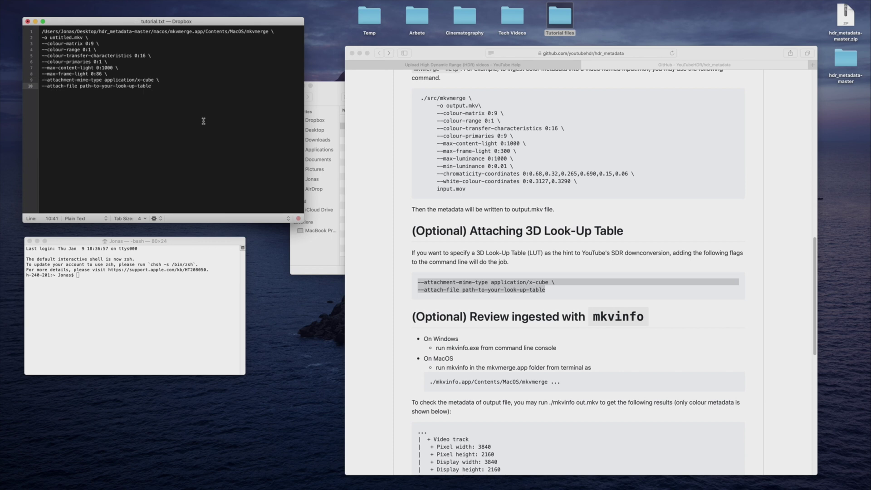
Step: Replace line 10's look-up-table placeholder with the full Untitled LUT.cube path, then start a new line
click(312, 252)
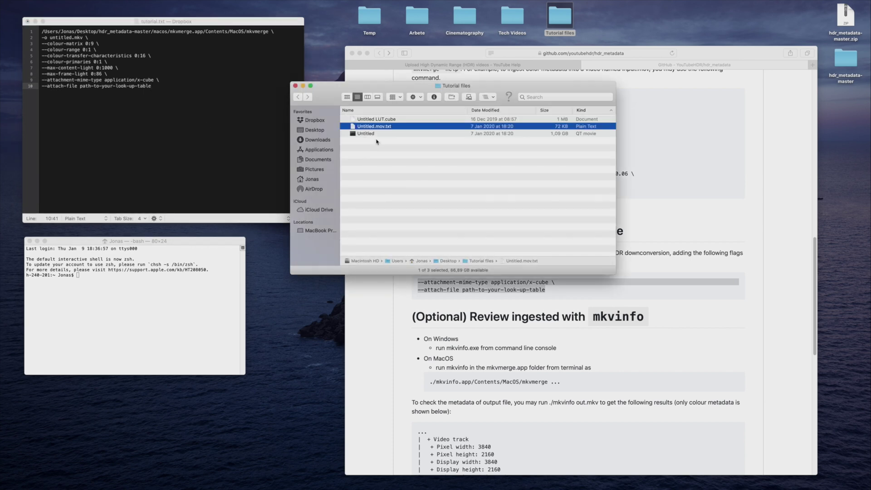
drag(377, 119, 147, 289)
click(75, 276)
drag(76, 275, 221, 275)
key(super+c)
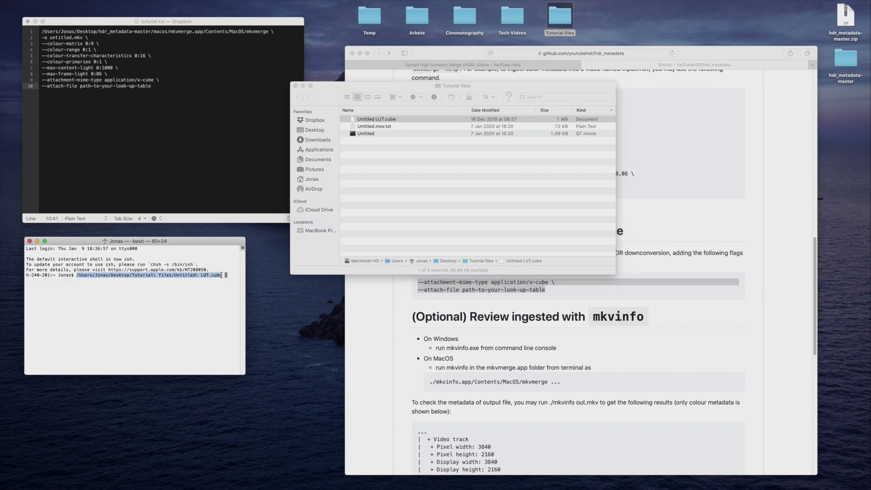
key(ctrl+u)
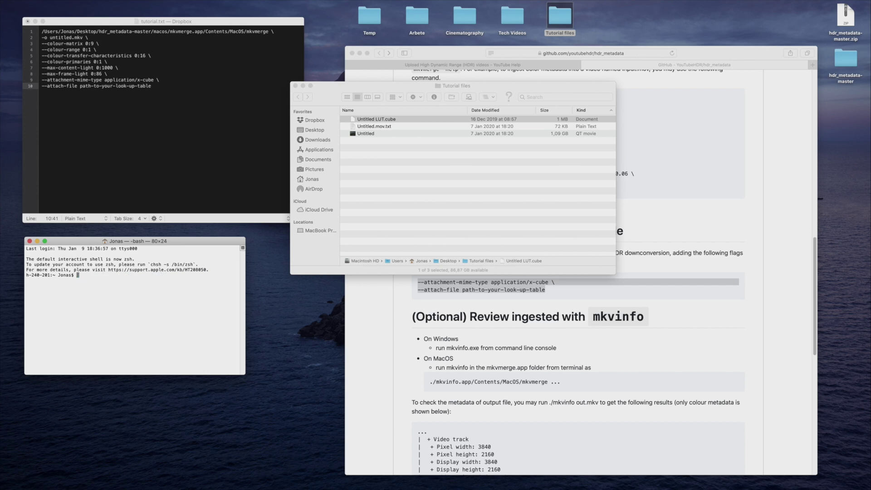
drag(162, 98, 82, 87)
key(super+v)
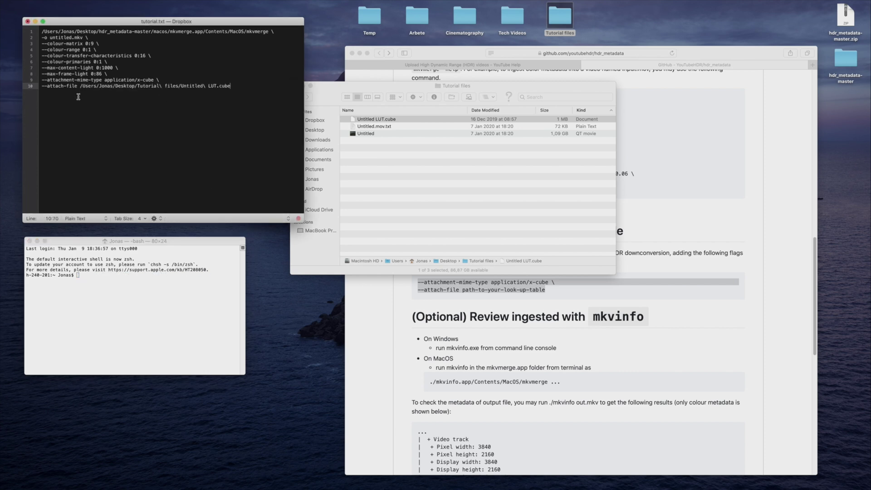
key(Return)
Step: Put the full Untitled.mov path on line 11 and select the finished command, lines 6–11
click(369, 134)
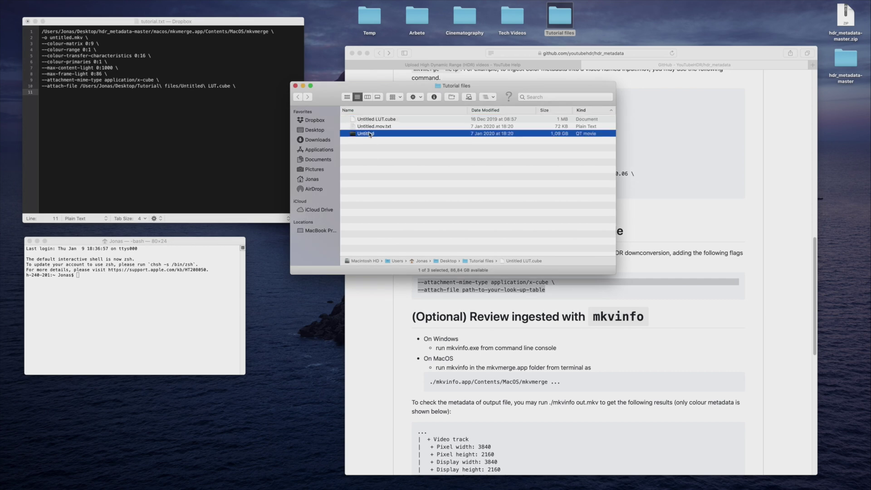
drag(369, 134, 126, 303)
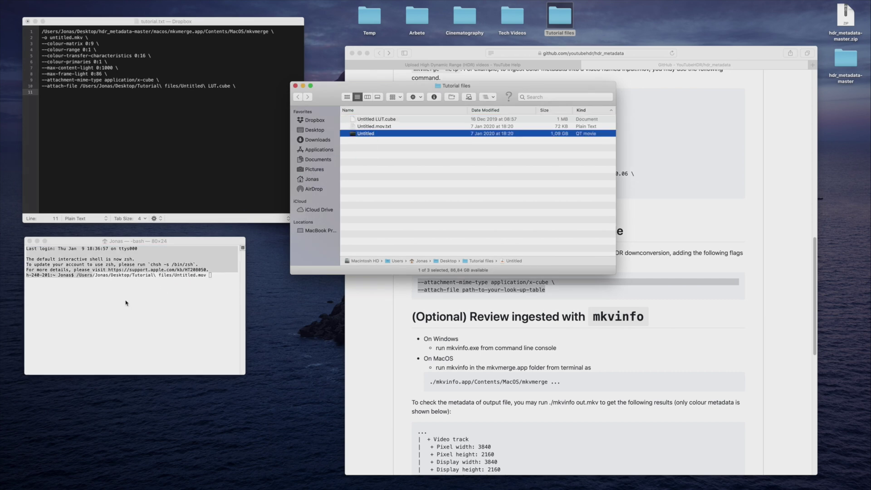
click(80, 278)
drag(77, 275, 206, 275)
key(super+c)
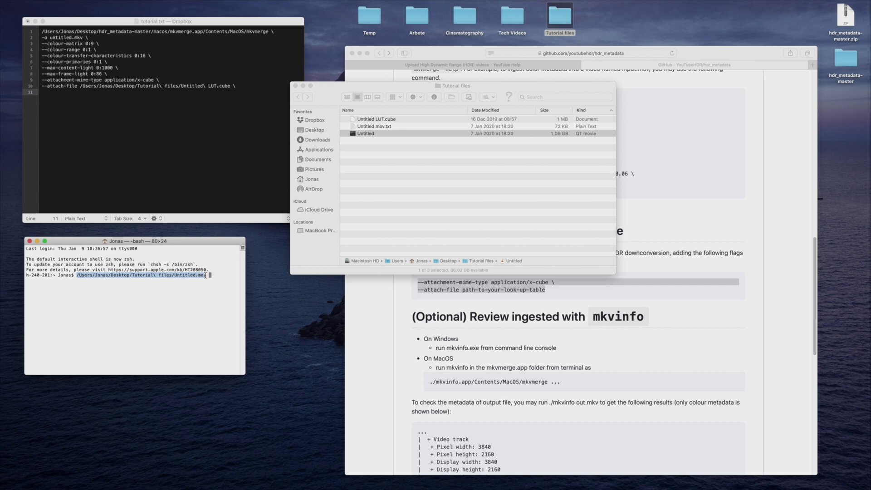
key(ctrl+u)
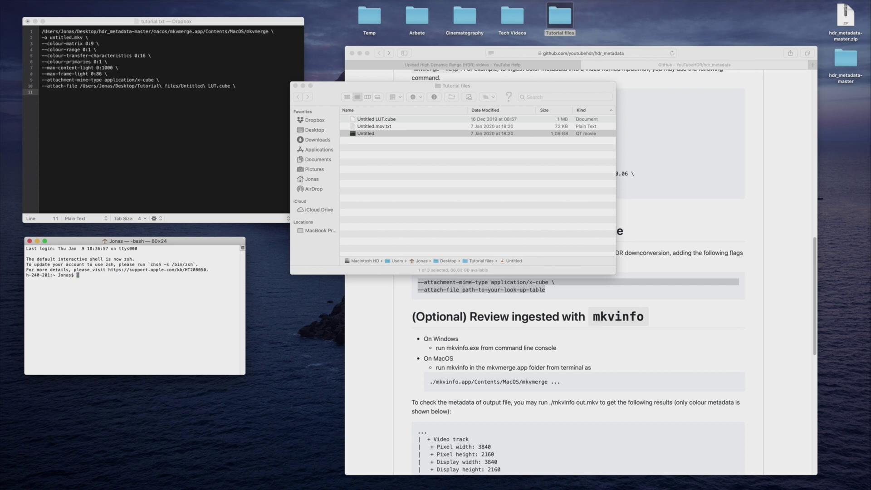
click(135, 153)
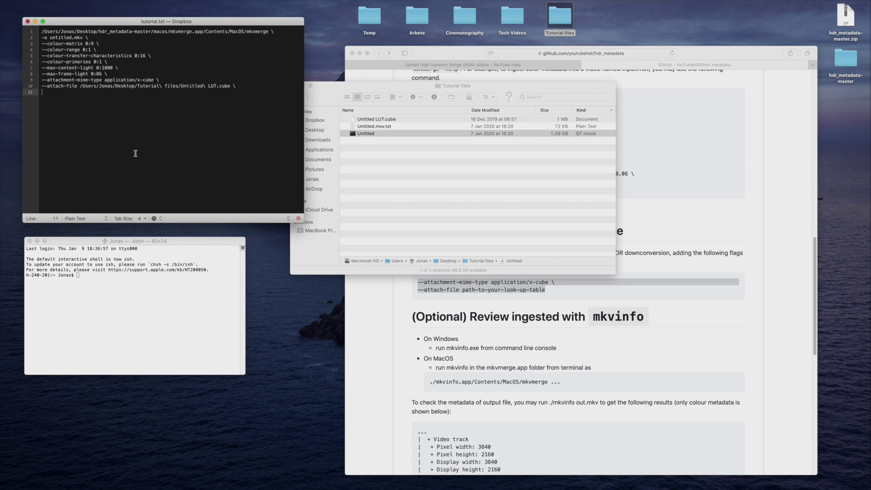
key(super+v)
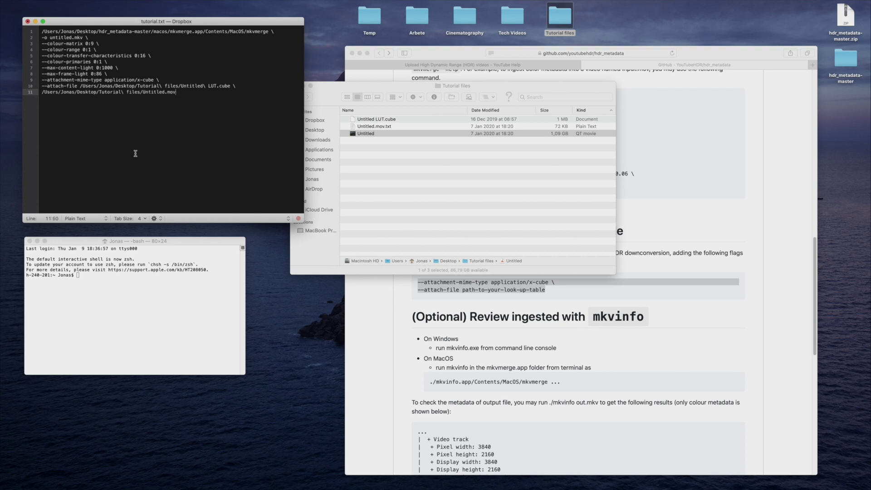
drag(177, 93, 33, 33)
key(super+c)
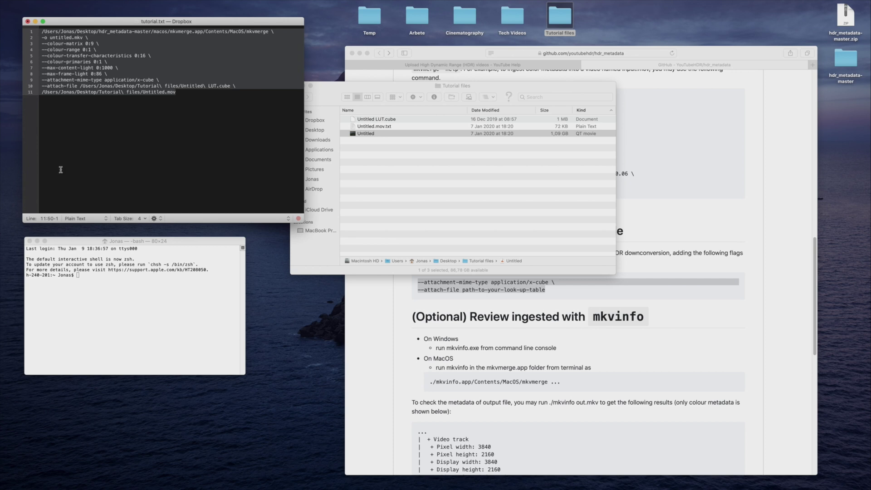
Step: Paste the mkvmerge command at the Terminal prompt and run it to produce untitled.mkv
click(111, 280)
key(super+v)
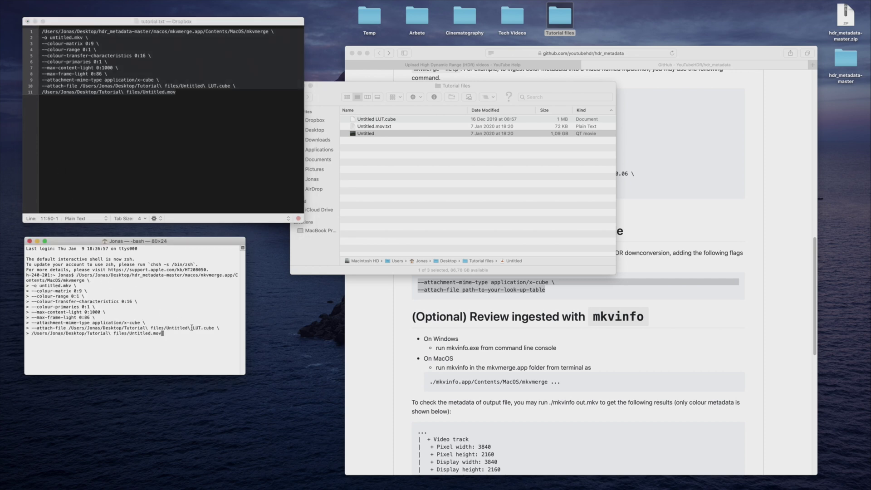
key(Return)
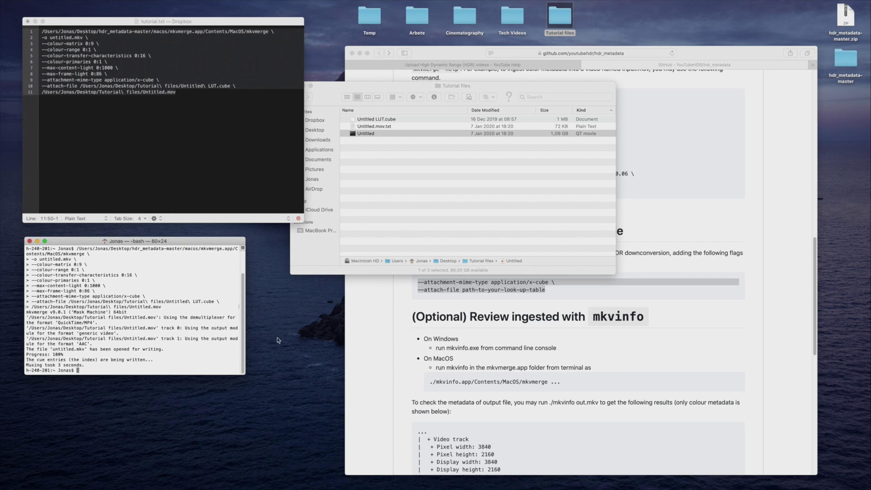
Step: Move untitled.mkv from the home folder onto the desktop and close the Finder window
click(320, 242)
click(313, 179)
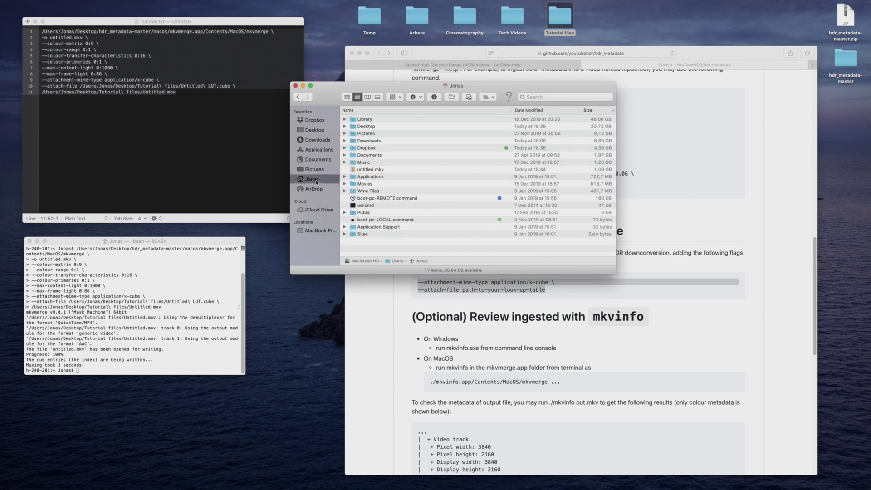
drag(368, 170, 607, 20)
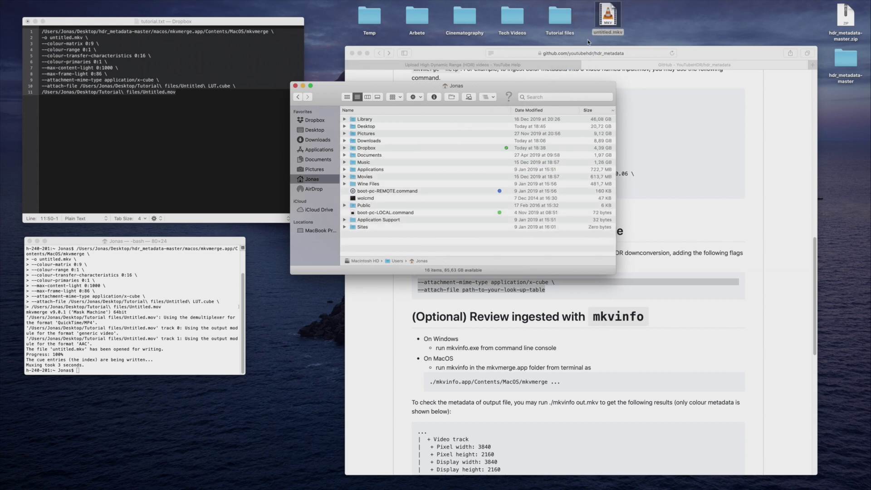
click(296, 86)
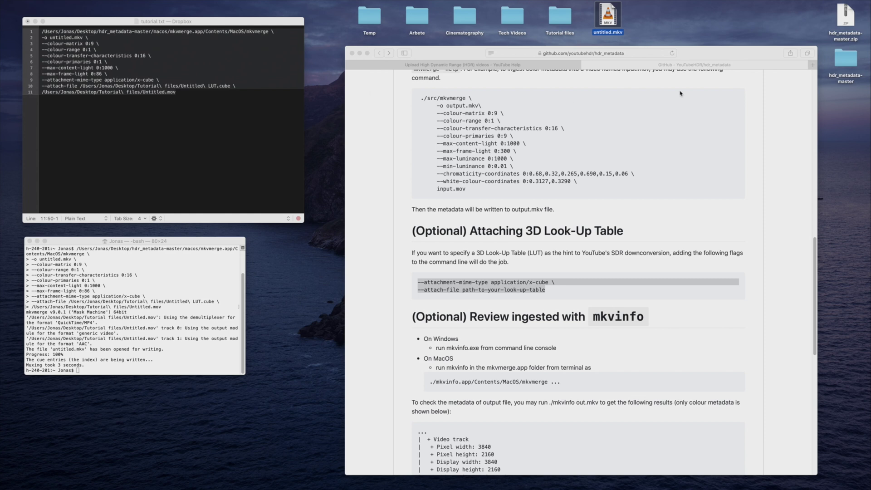
Step: Drag the mkvinfo executable from hdr_metadata-master/macos/mkvinfo's Contents/MacOS into the Terminal prompt
double_click(846, 59)
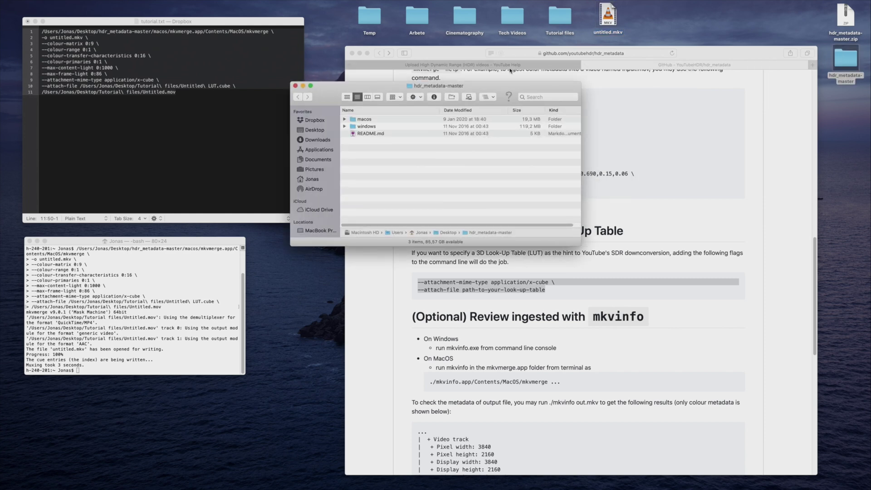
double_click(358, 119)
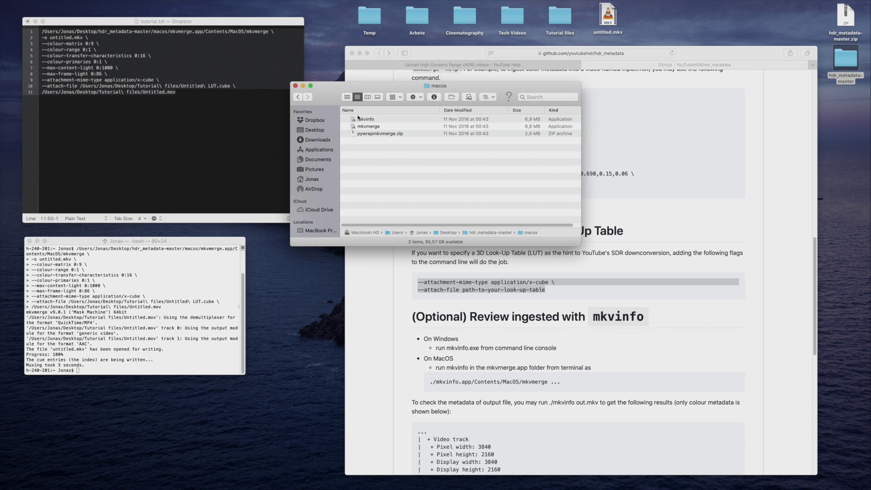
click(360, 121)
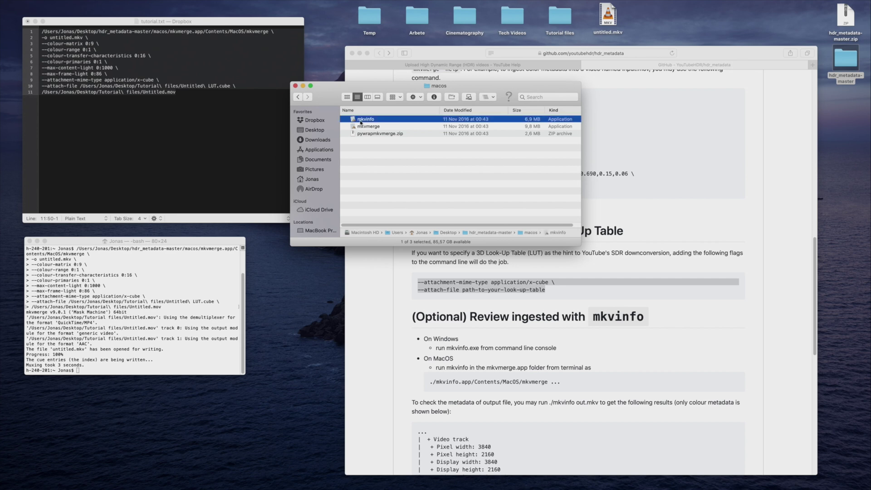
right_click(361, 122)
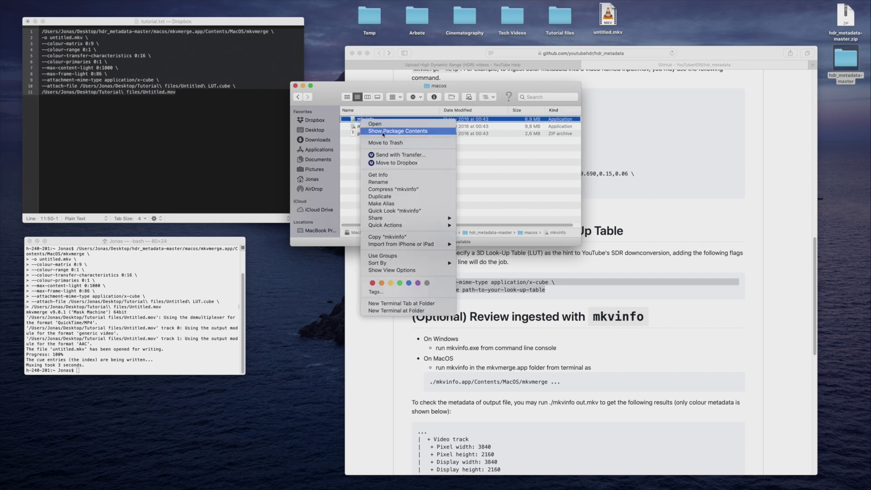
click(383, 132)
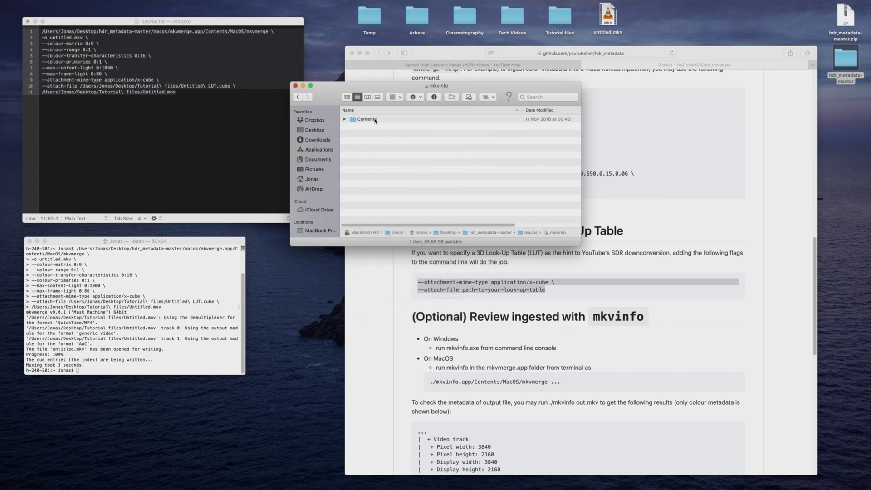
click(375, 120)
double_click(375, 120)
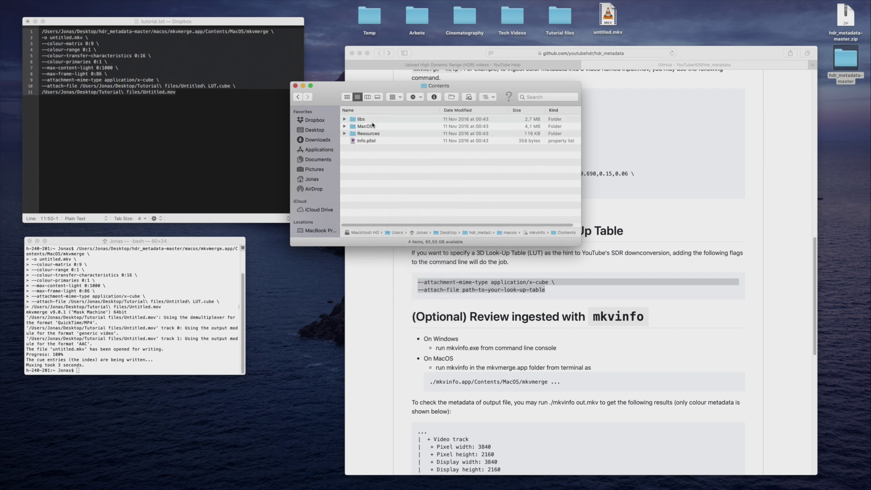
double_click(373, 126)
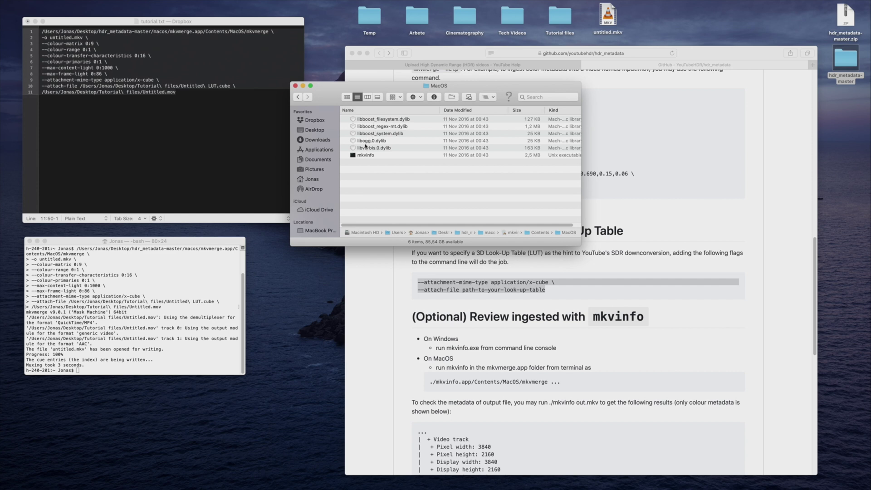
drag(366, 155, 139, 362)
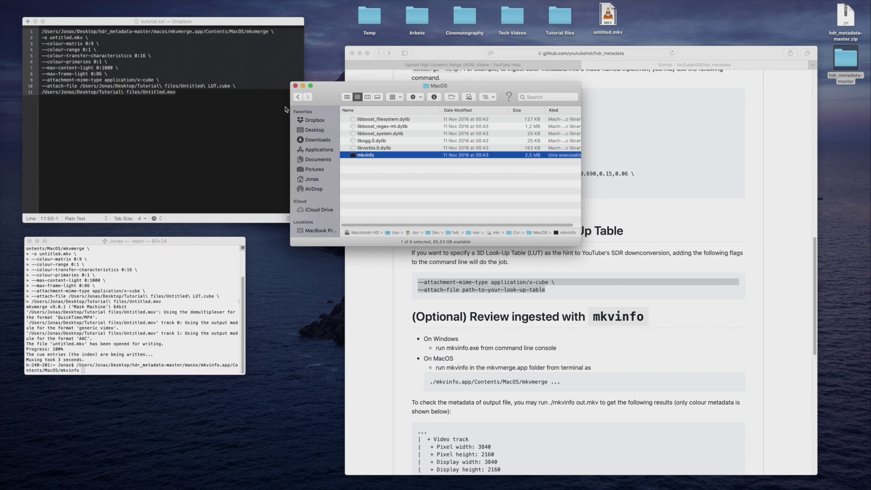
Step: Close Finder and run mkvinfo on the desktop's untitled.mkv
click(295, 86)
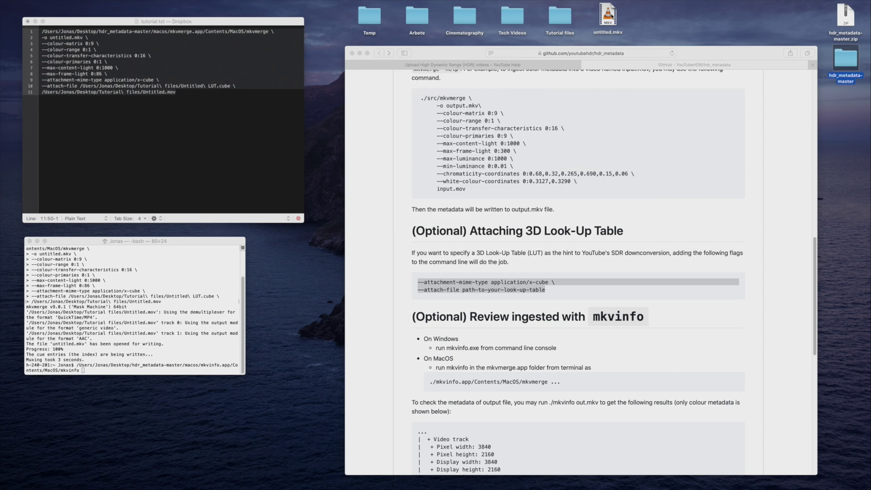
drag(611, 16, 181, 367)
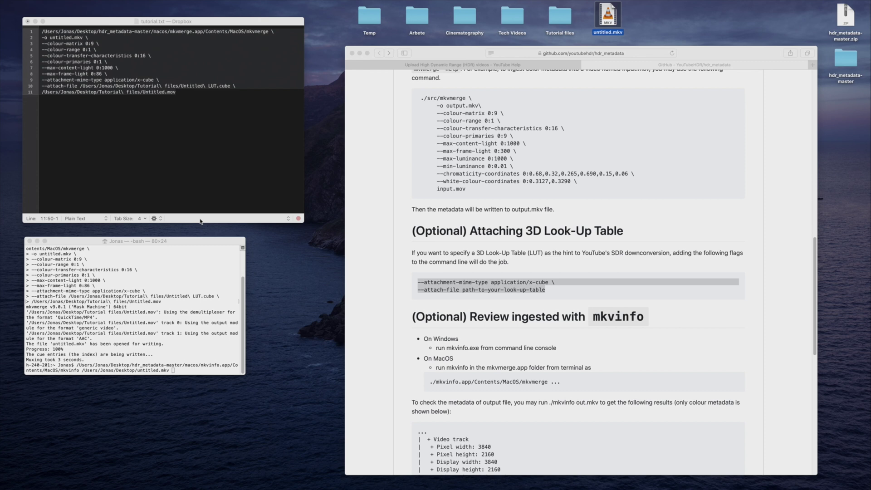
click(206, 239)
key(Return)
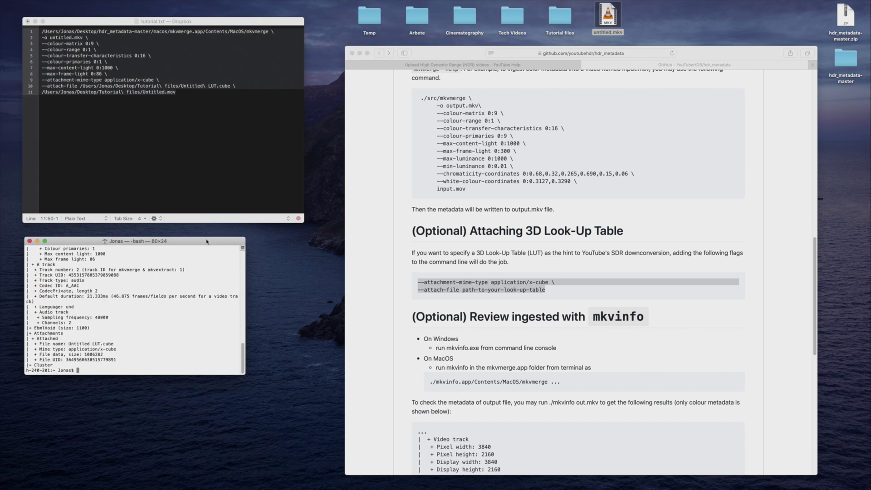
Step: Highlight the colour metadata lines and the attached Untitled LUT.cube application/x-cube entry
scroll(151, 333, up, 5)
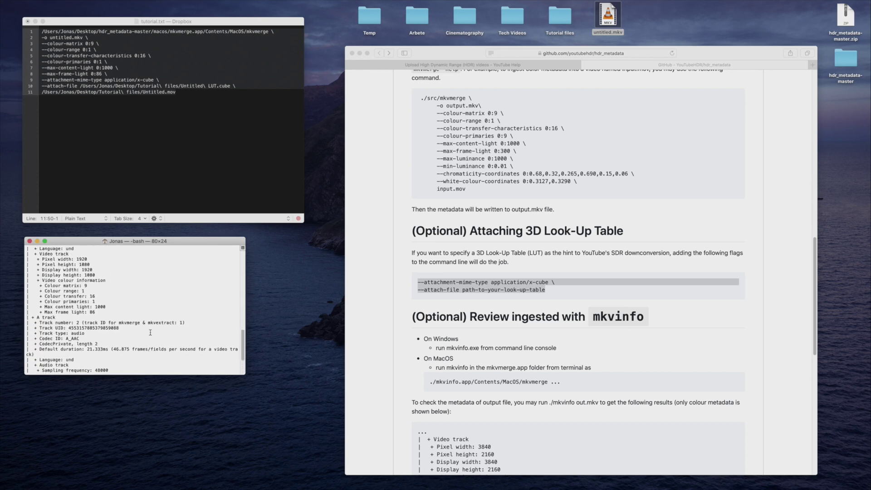
scroll(150, 333, up, 1)
scroll(150, 332, up, 1)
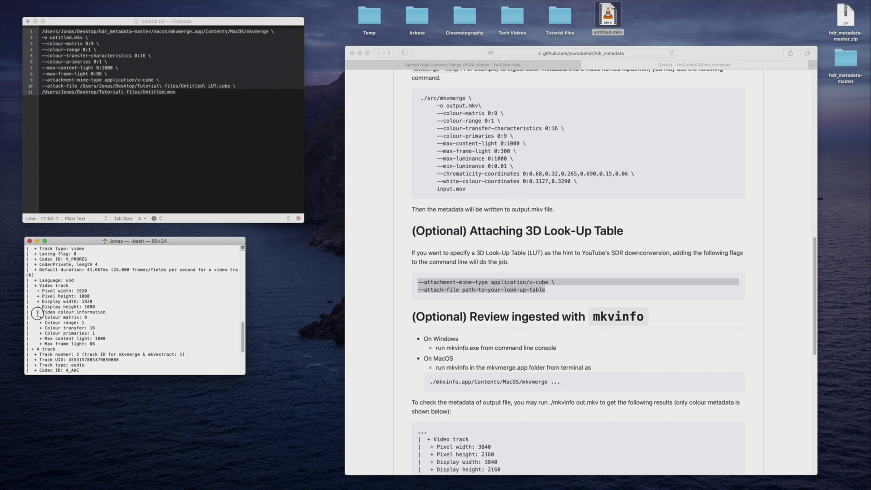
drag(37, 312, 114, 345)
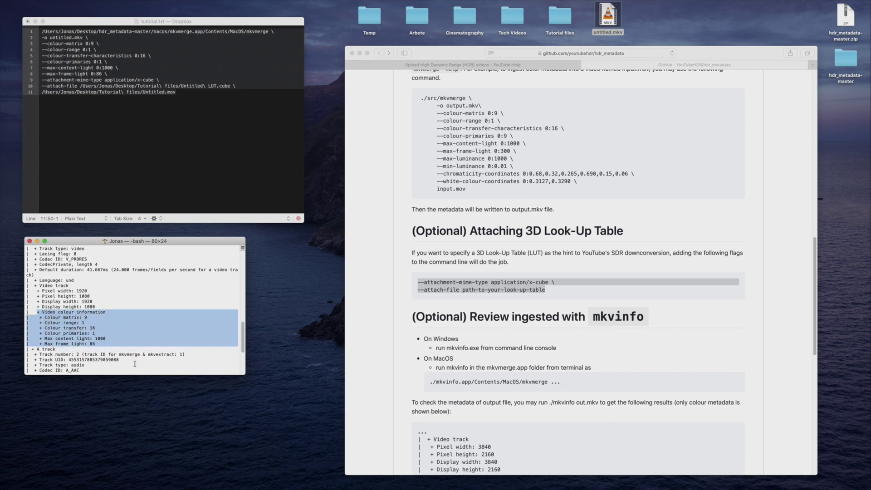
scroll(135, 364, down, 3)
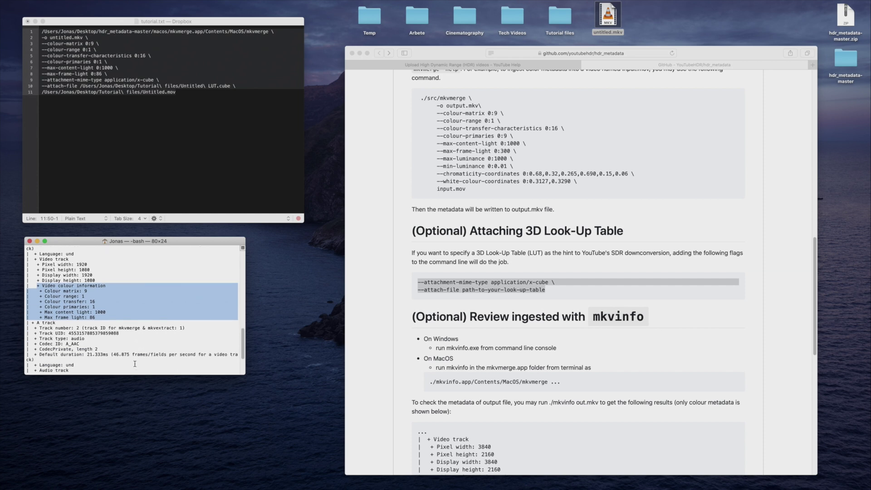
scroll(135, 364, down, 3)
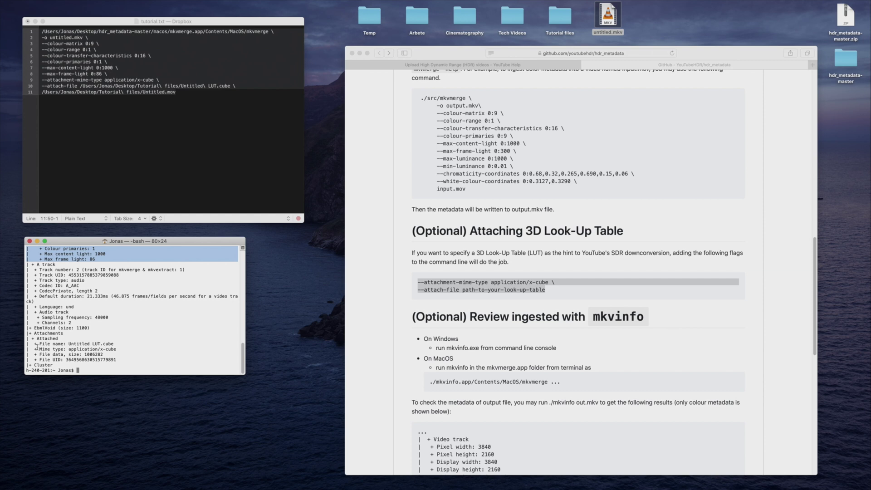
drag(37, 344, 122, 348)
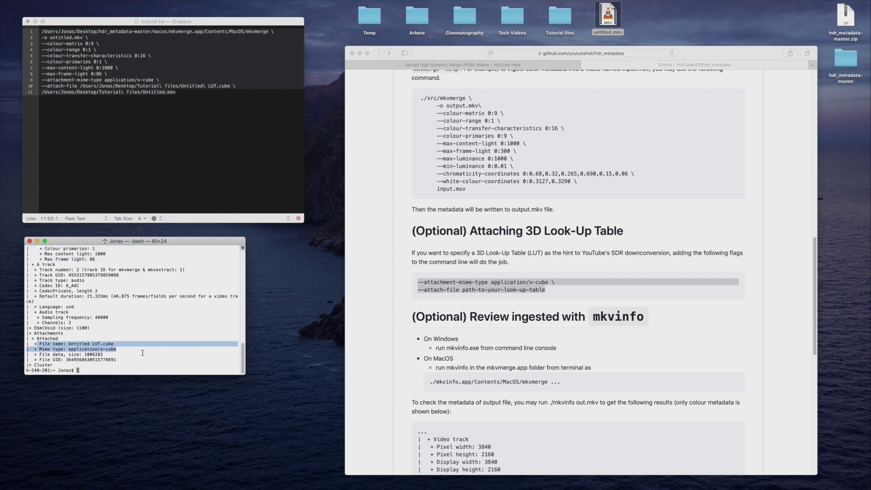